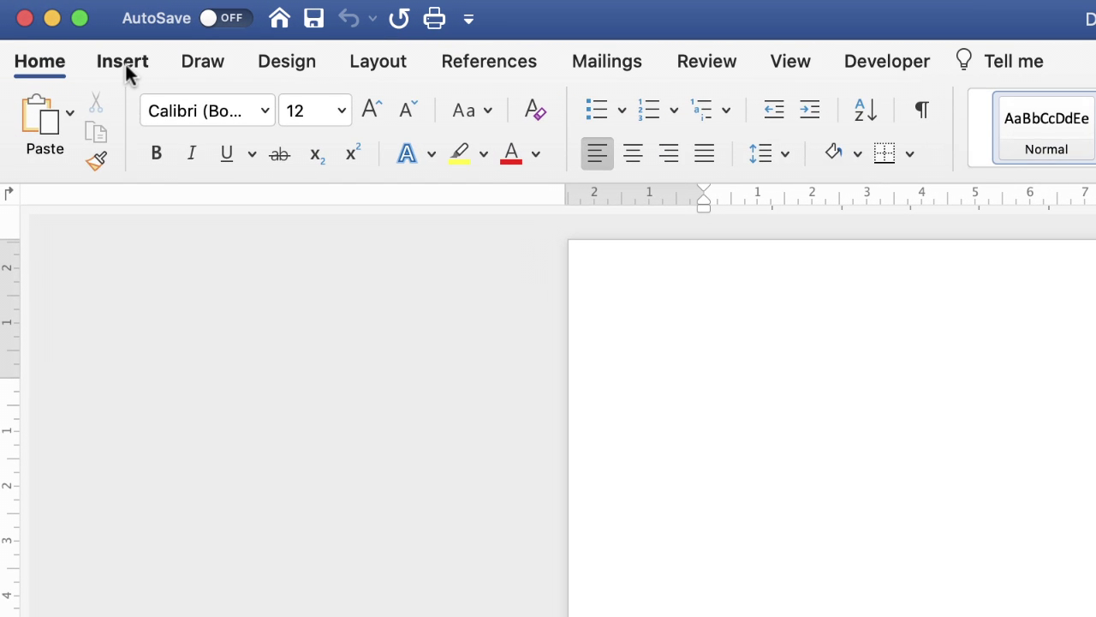
Draw a rectangle about 17.23 cm wide and 5.64 cm high, set flush into the page's upper-left corner
{"action": "left_click", "coordinate": [60, 30]}
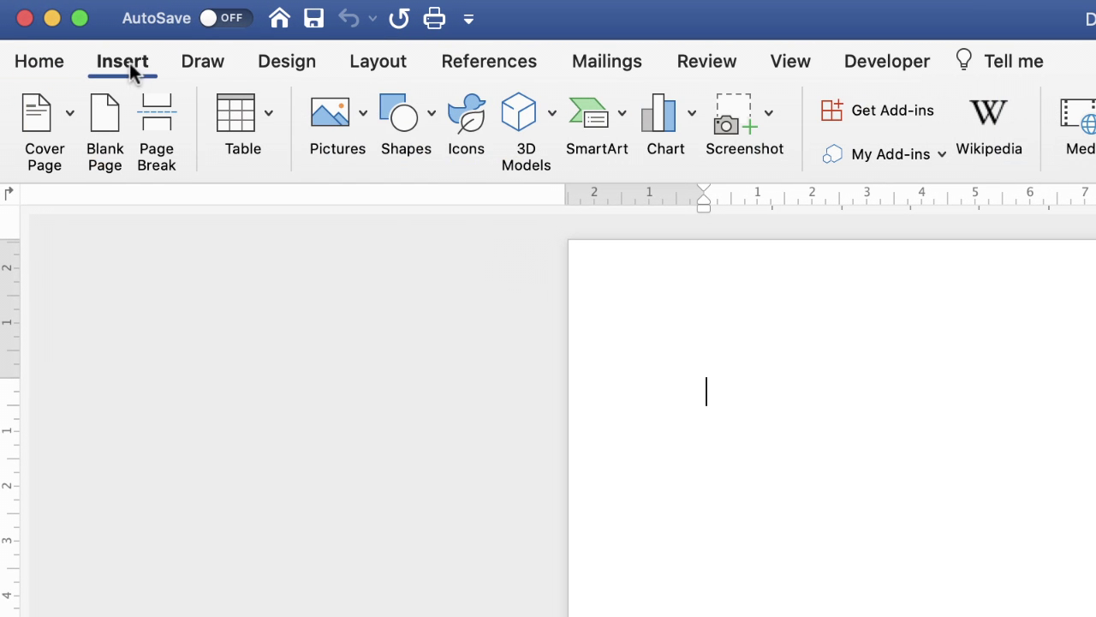
{"action": "left_click", "coordinate": [432, 120]}
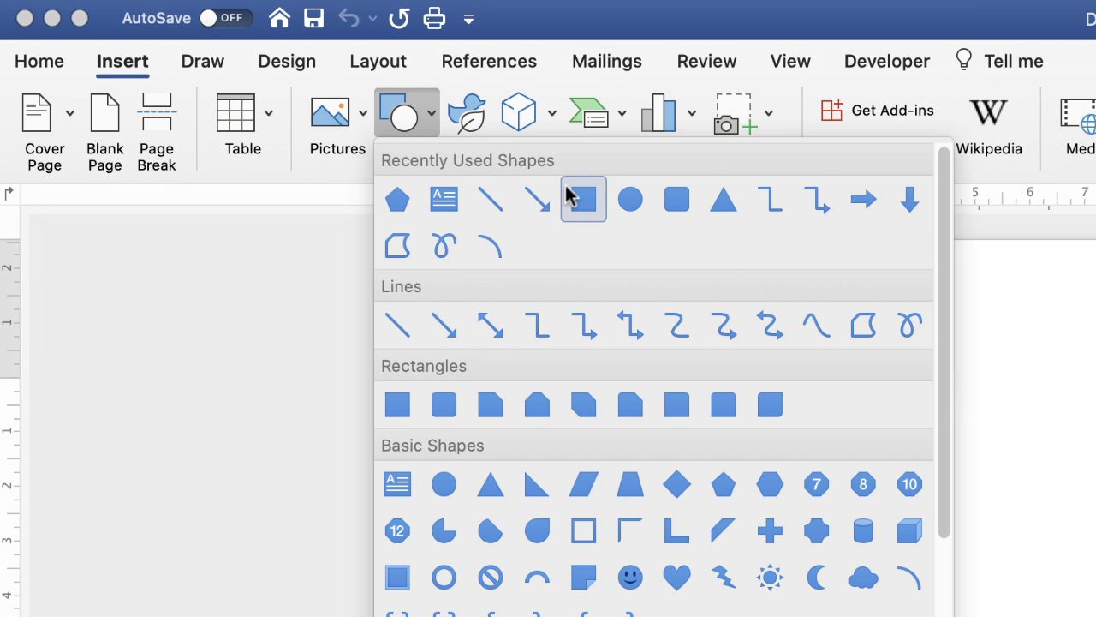
{"action": "left_click", "coordinate": [585, 204]}
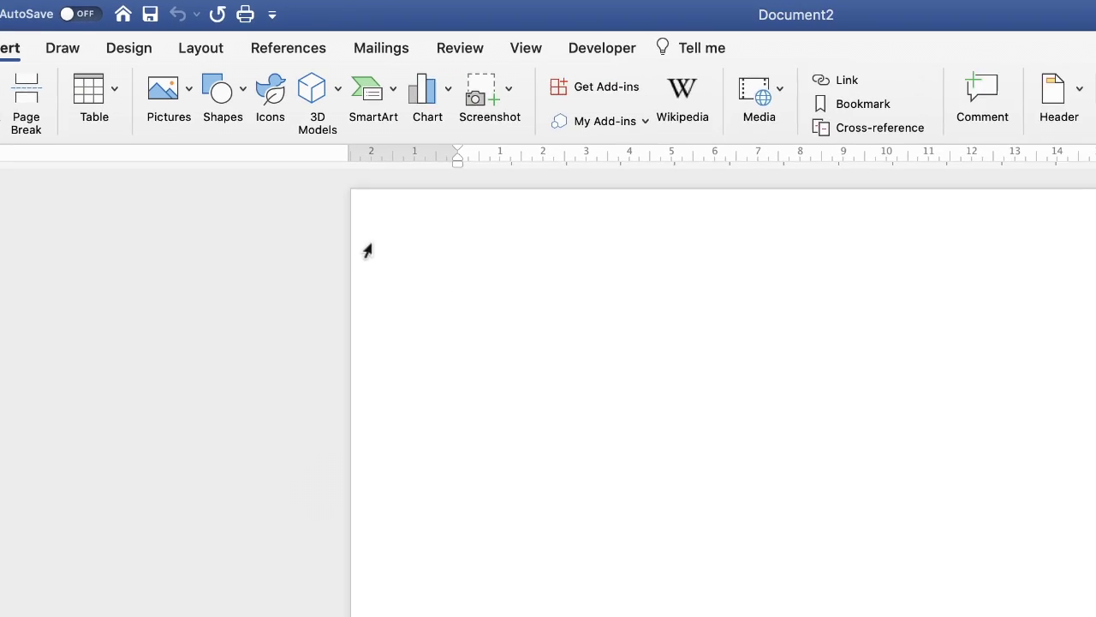
{"action": "left_click_drag", "start_coordinate": [581, 255], "coordinate": [1095, 550]}
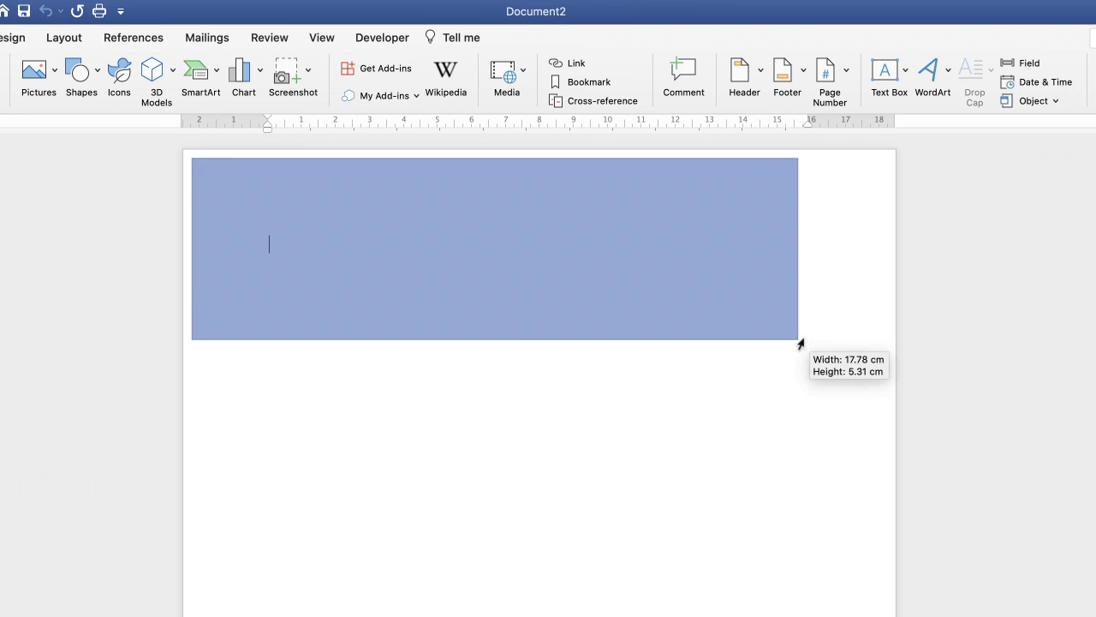
{"action": "left_click_drag", "start_coordinate": [800, 344], "coordinate": [843, 349]}
{"action": "left_click_drag", "start_coordinate": [302, 196], "coordinate": [292, 187]}
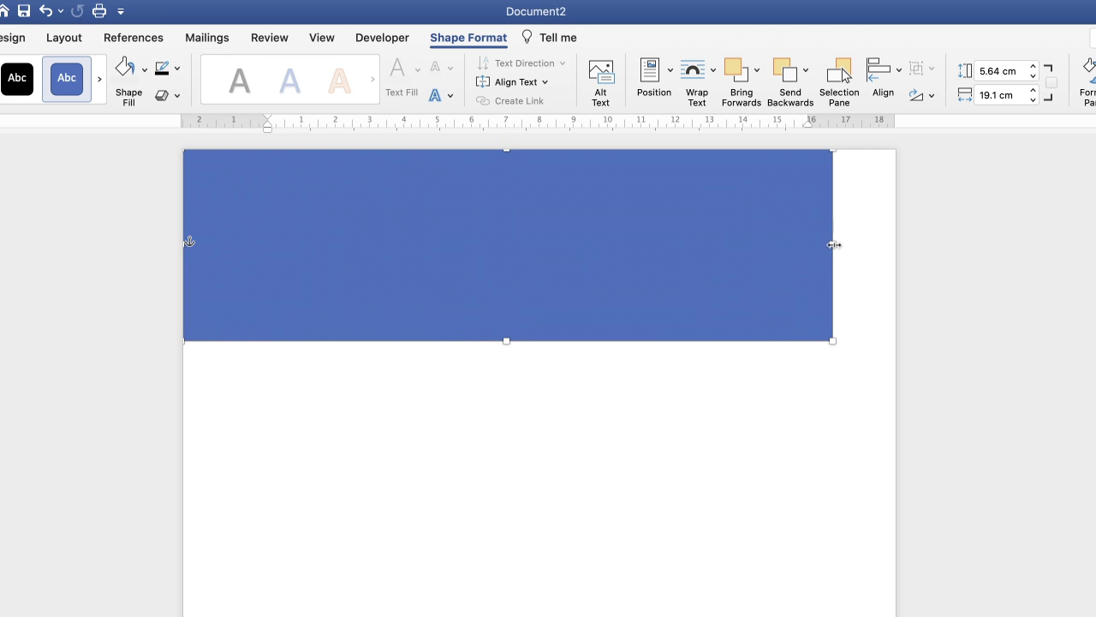
{"action": "left_click_drag", "start_coordinate": [833, 244], "coordinate": [765, 259]}
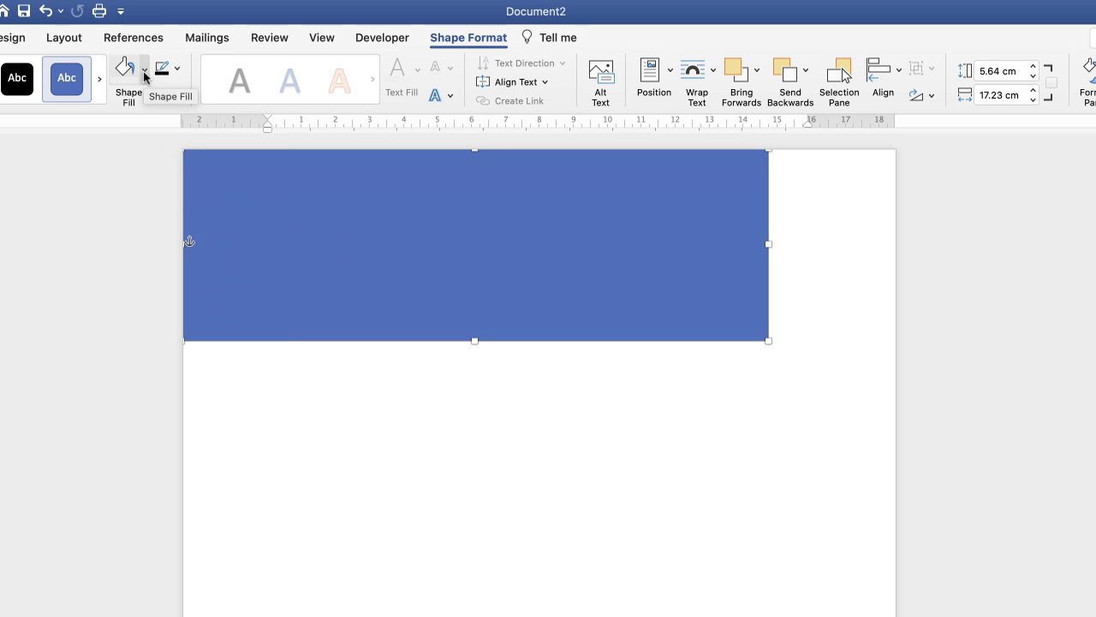
Fill the header rectangle with a dark grey theme colour
{"action": "left_click", "coordinate": [144, 68]}
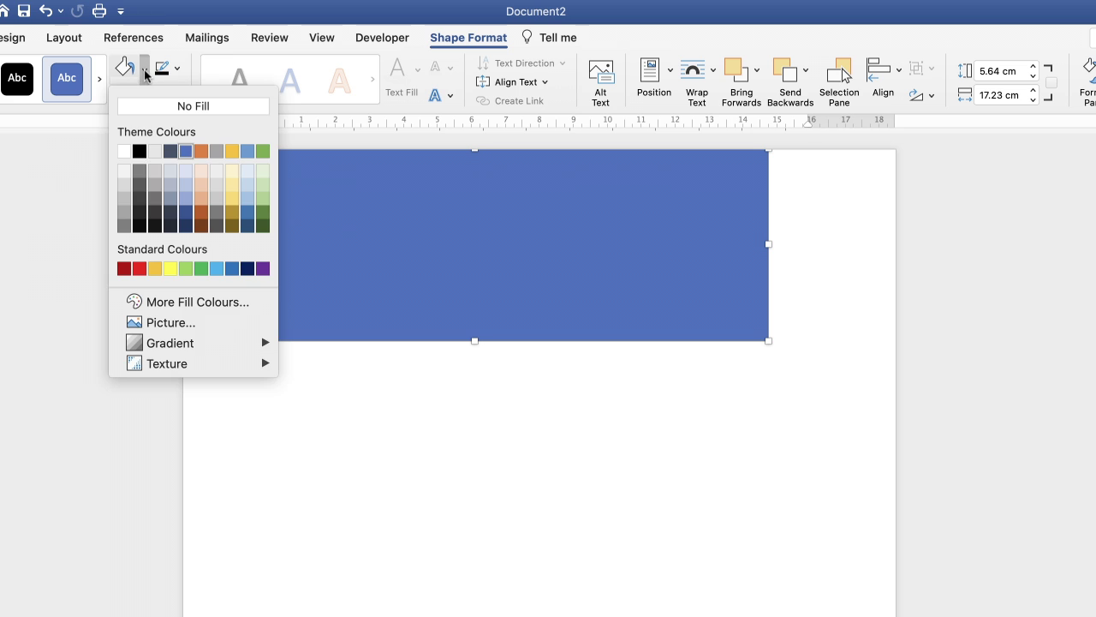
{"action": "left_click", "coordinate": [155, 194]}
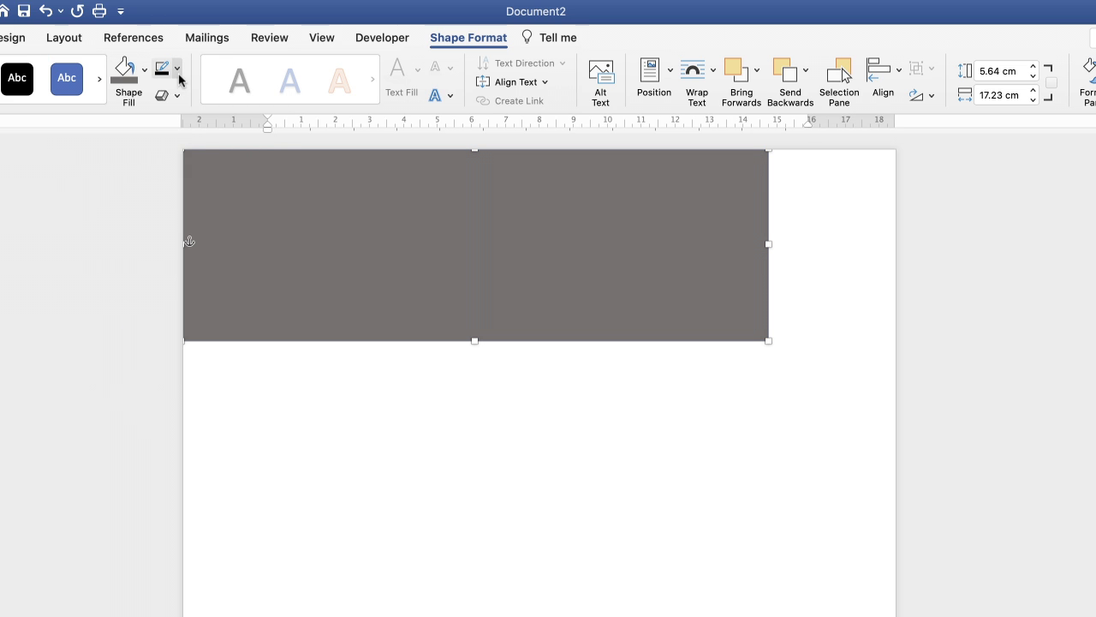
{"action": "left_click", "coordinate": [372, 378]}
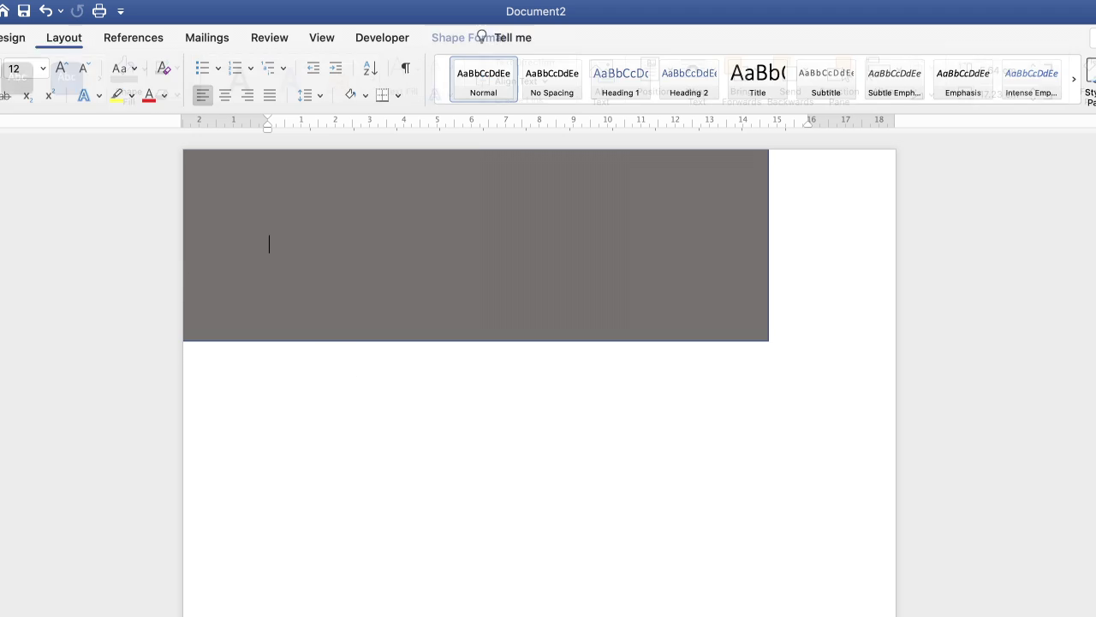
Draw a vertical rectangle about 4.5 cm wide and 11.41 cm high, overlapping the right end of the grey rectangle
{"action": "left_click", "coordinate": [29, 38]}
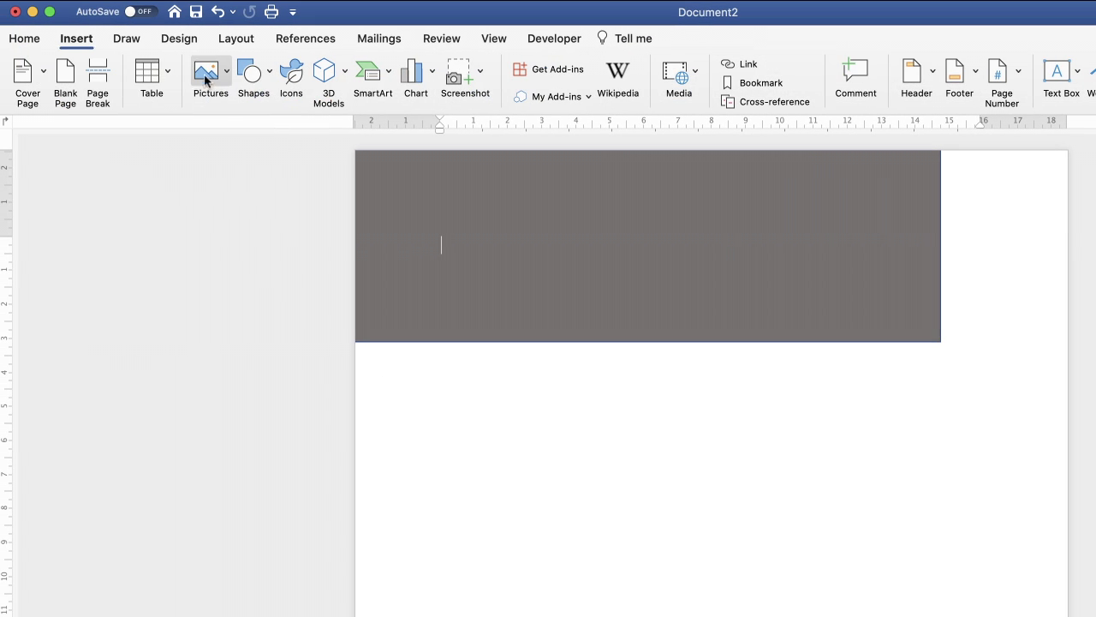
{"action": "left_click", "coordinate": [269, 75]}
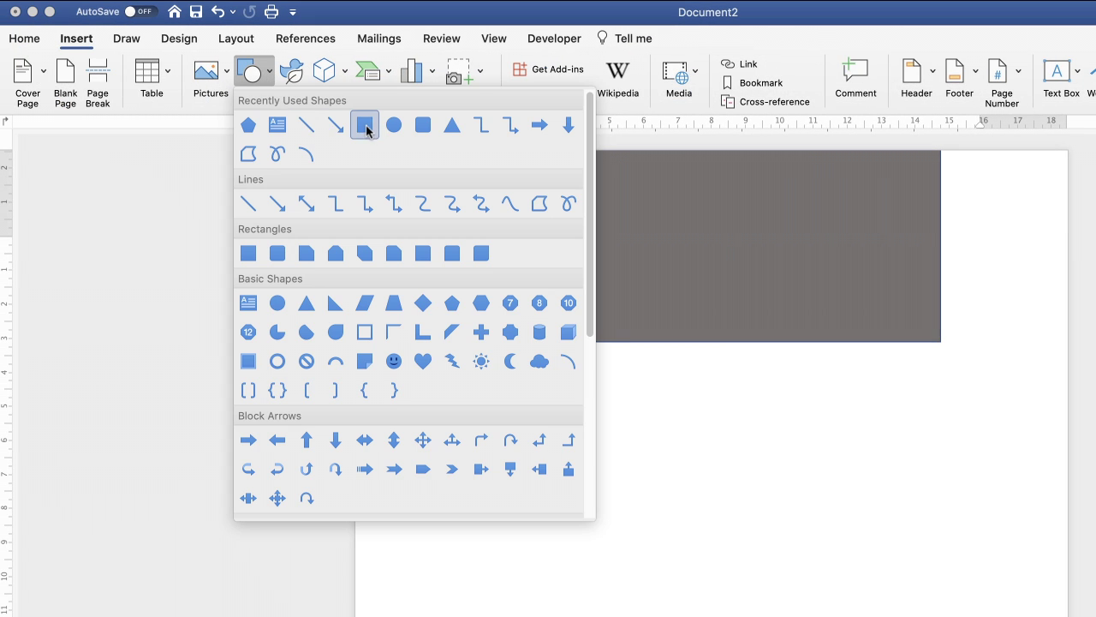
{"action": "left_click", "coordinate": [366, 125]}
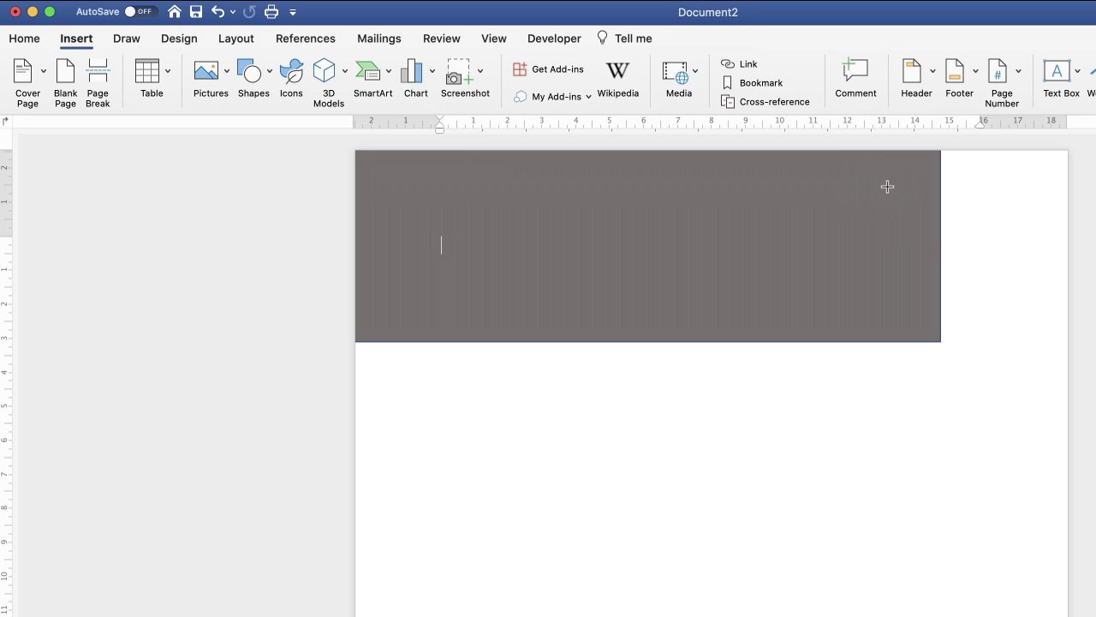
{"action": "left_click_drag", "start_coordinate": [887, 186], "coordinate": [1065, 549]}
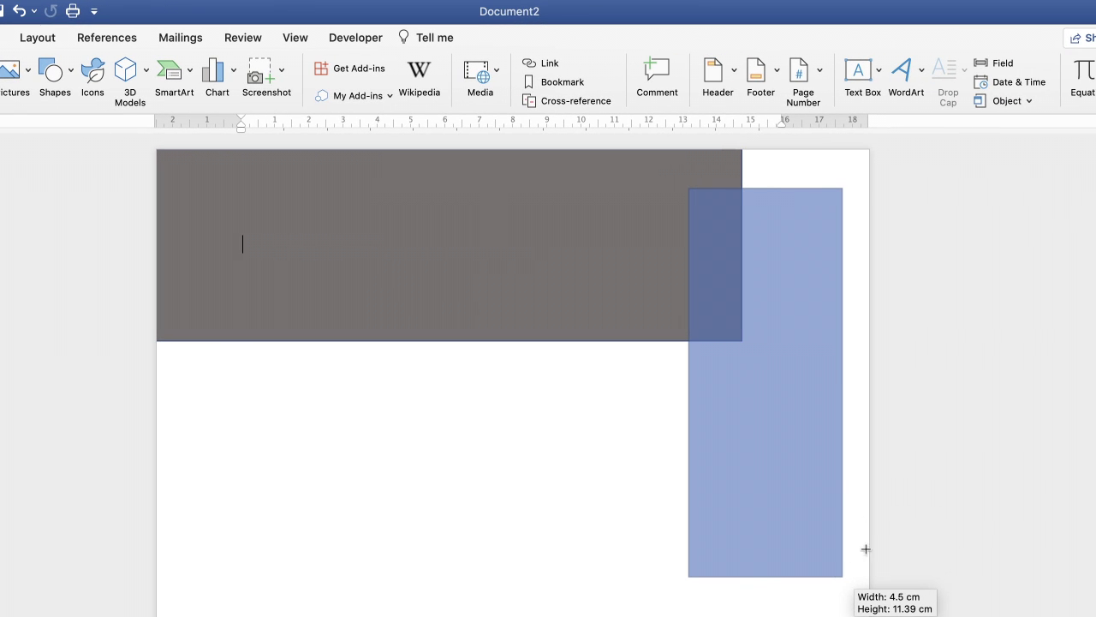
{"action": "left_click_drag", "start_coordinate": [865, 548], "coordinate": [865, 549]}
{"action": "left_click_drag", "start_coordinate": [776, 264], "coordinate": [777, 253]}
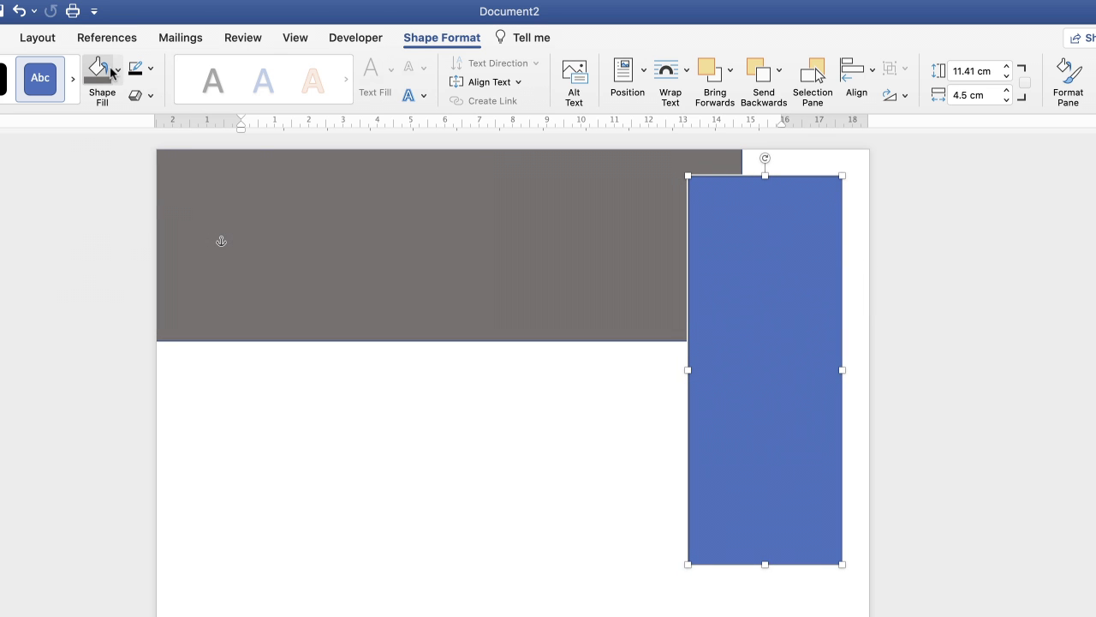
Fill the vertical rectangle with the darkest black theme shade
{"action": "left_click", "coordinate": [118, 70]}
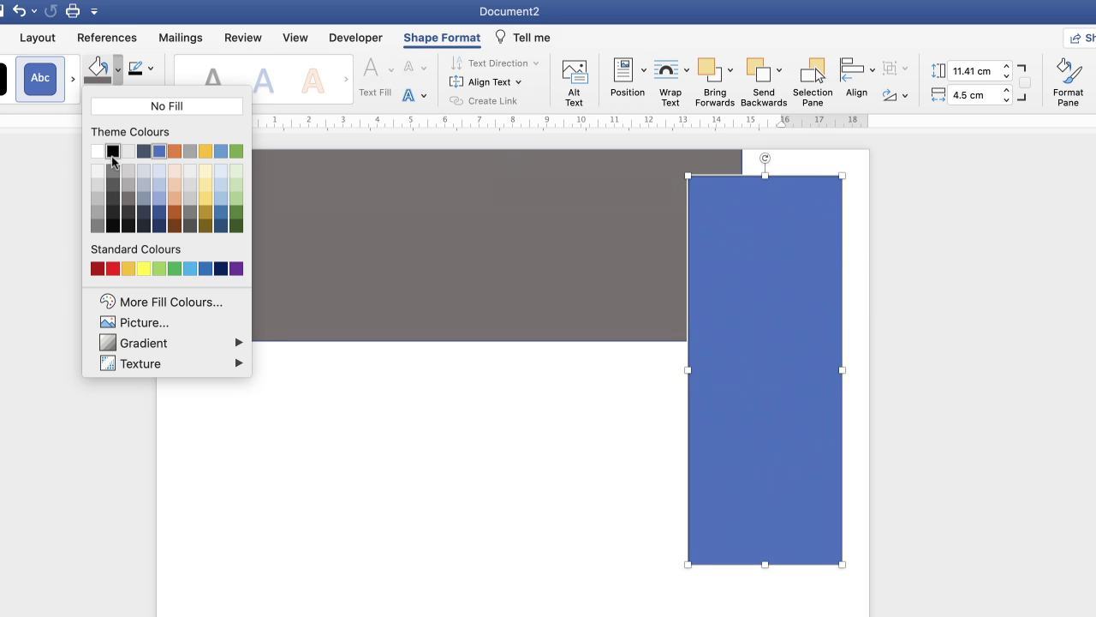
{"action": "left_click", "coordinate": [113, 226]}
{"action": "left_click", "coordinate": [572, 432]}
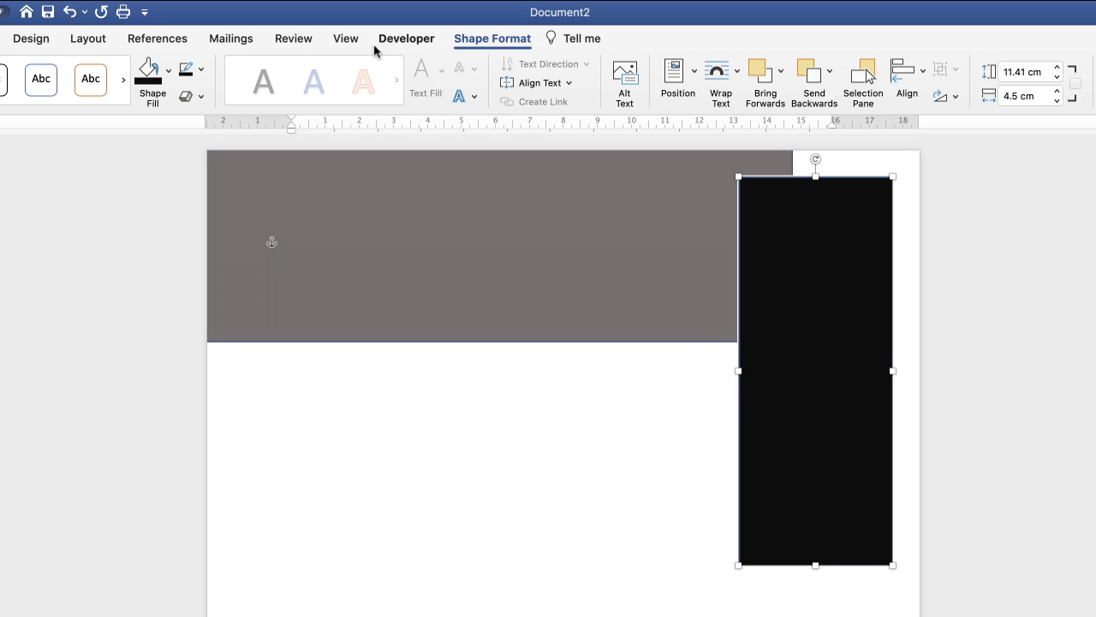
Remove the outlines from the black vertical rectangle and the grey header rectangle
{"action": "left_click", "coordinate": [200, 70]}
{"action": "left_click", "coordinate": [195, 100]}
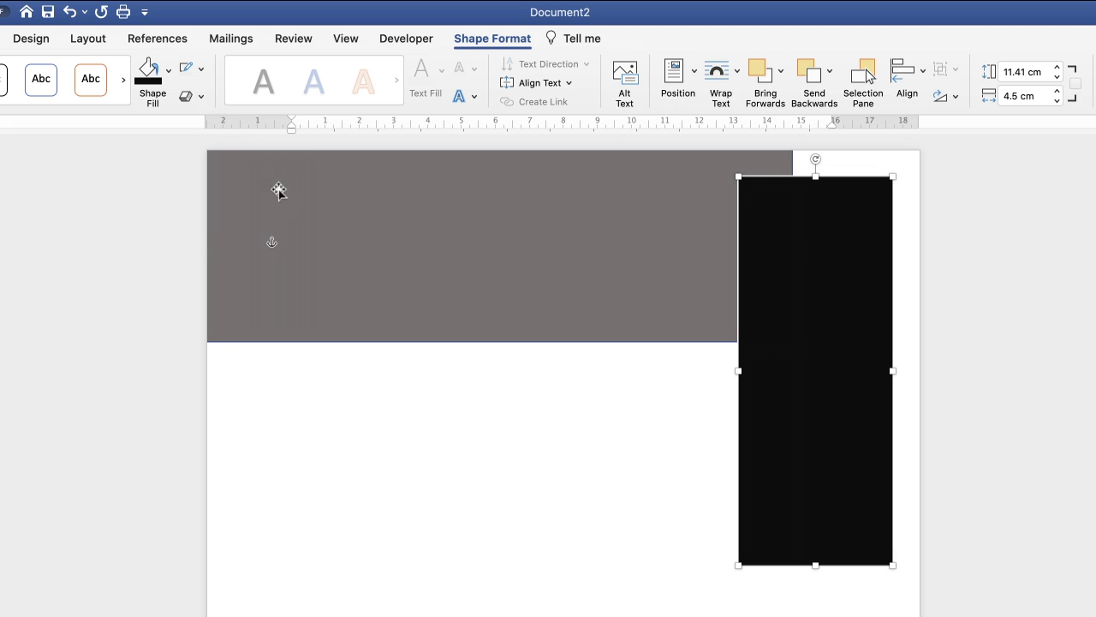
{"action": "left_click", "coordinate": [286, 203]}
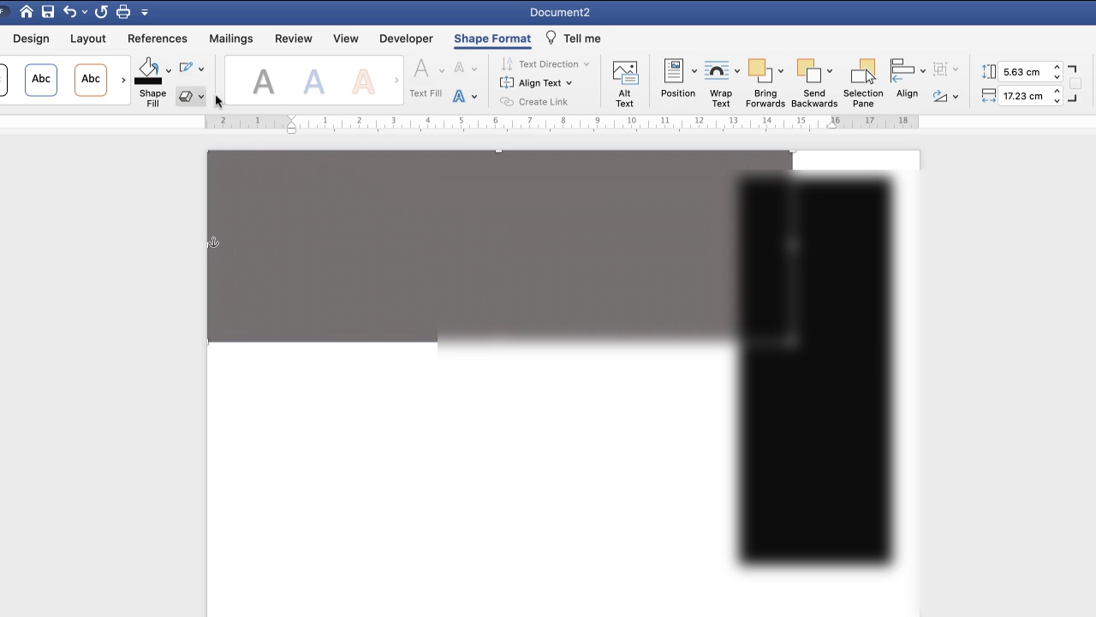
{"action": "left_click", "coordinate": [533, 449]}
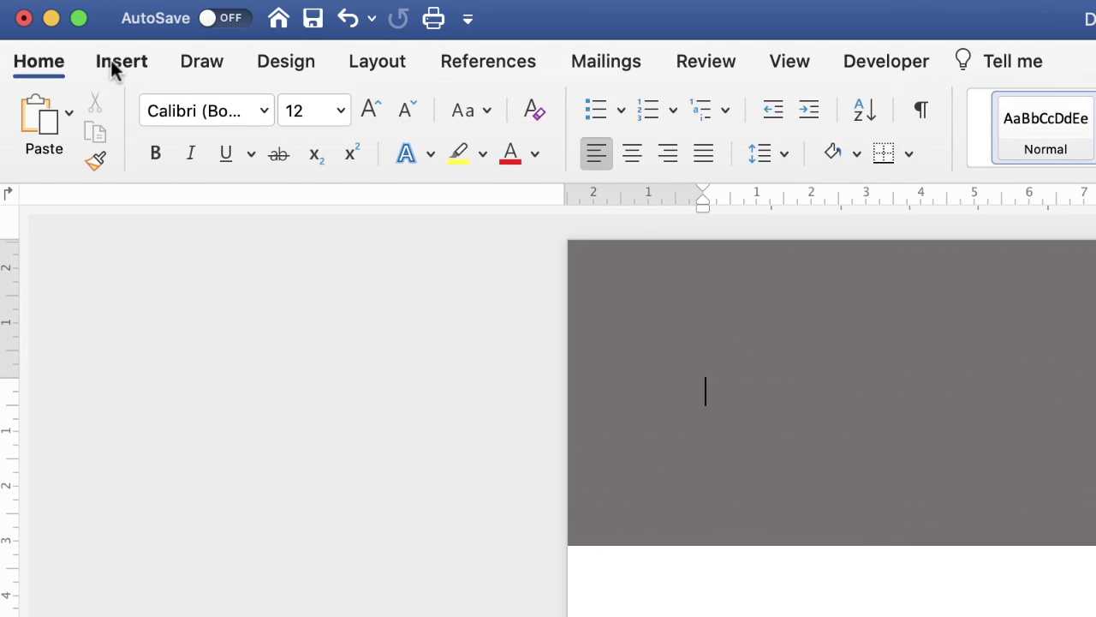
Insert the picture woman-3060784_1920-2.jpg from the Downloads folder
{"action": "left_click", "coordinate": [119, 62]}
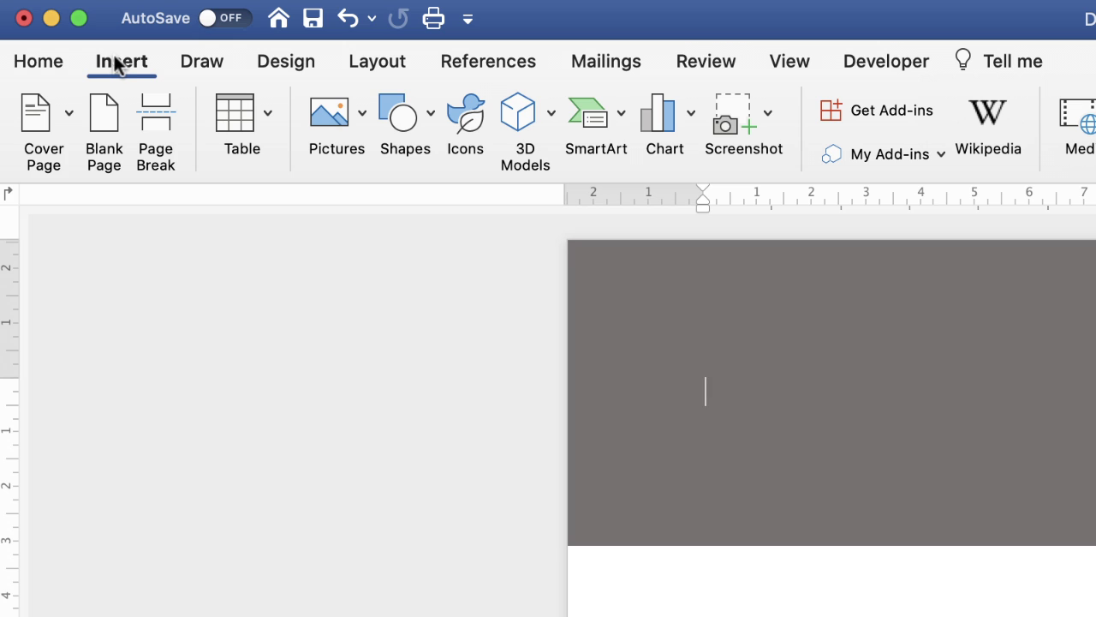
{"action": "left_click", "coordinate": [362, 114]}
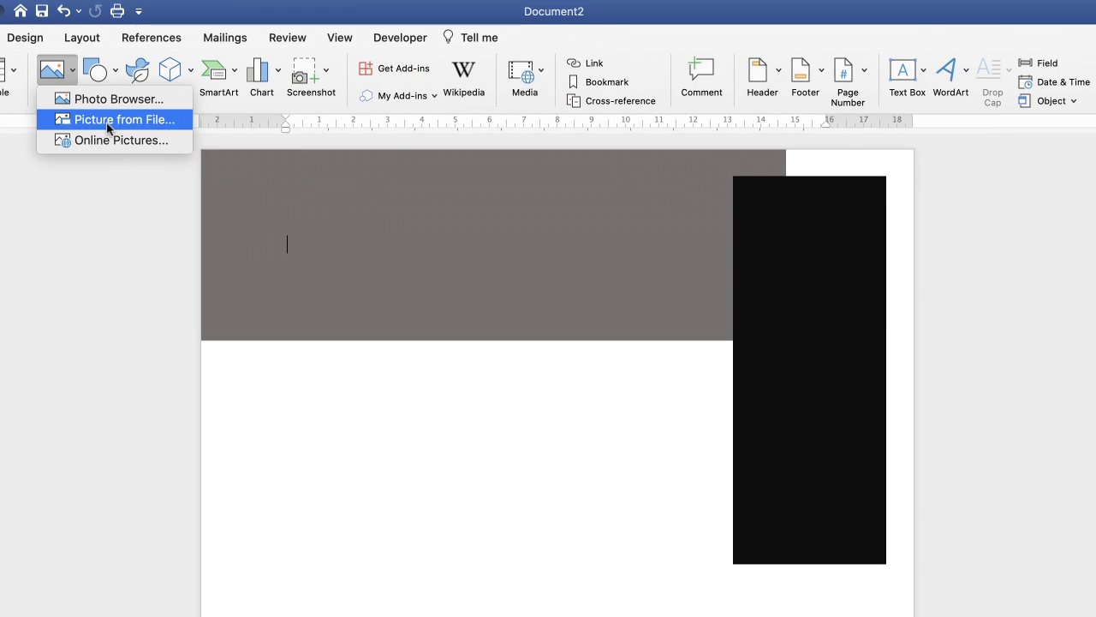
{"action": "left_click", "coordinate": [423, 190]}
{"action": "left_click", "coordinate": [474, 126]}
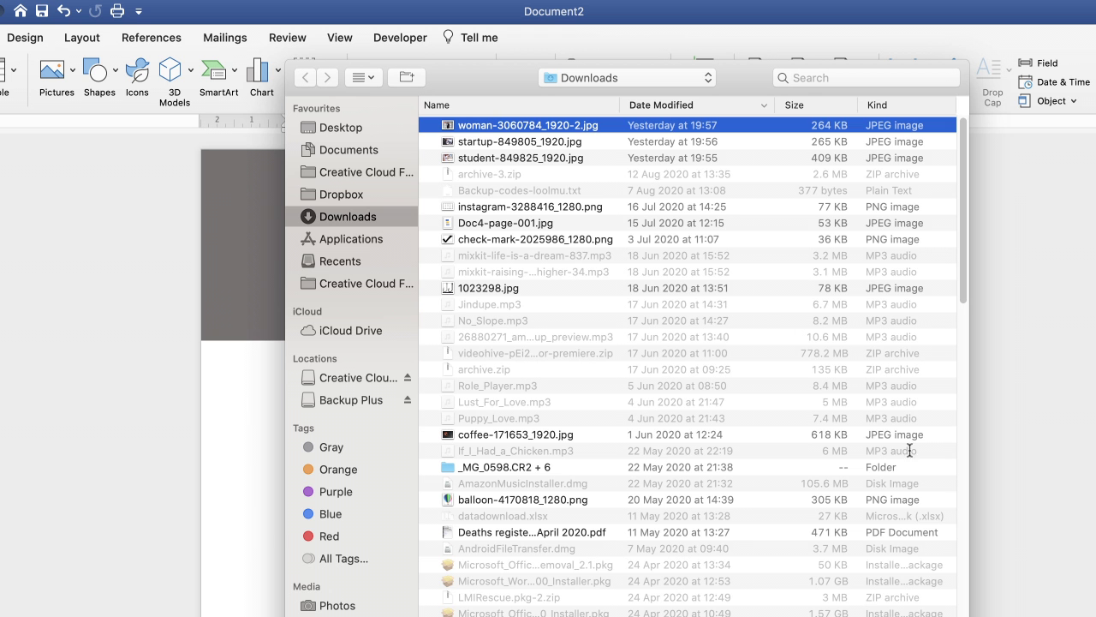
{"action": "key", "text": "Return"}
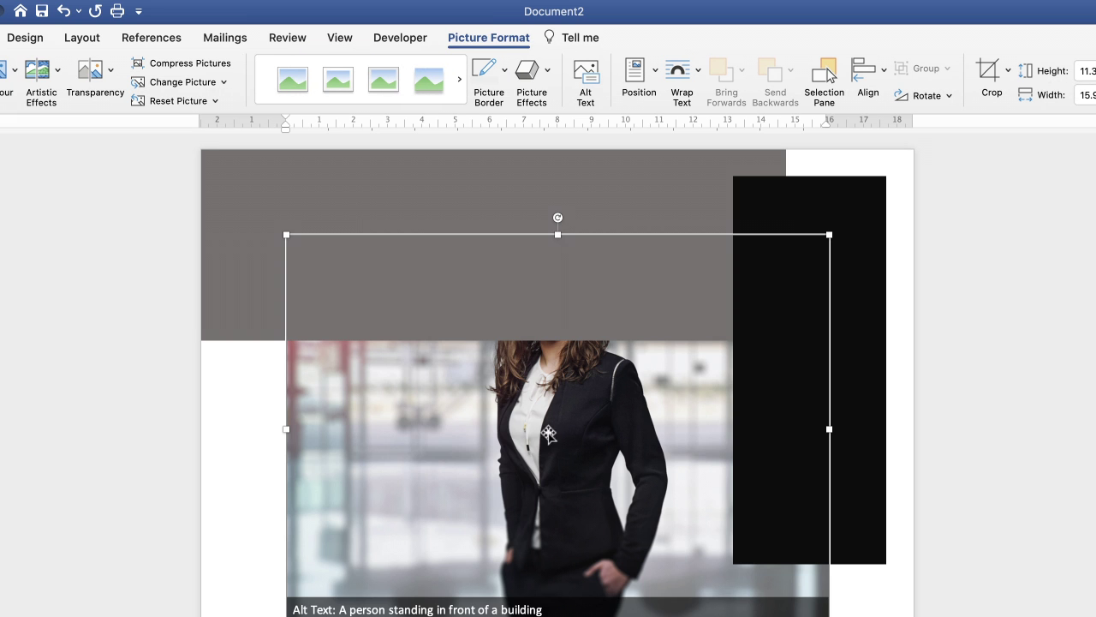
Set the inserted photo's text wrapping to In Front of Text
{"action": "left_click_drag", "start_coordinate": [565, 399], "coordinate": [619, 375]}
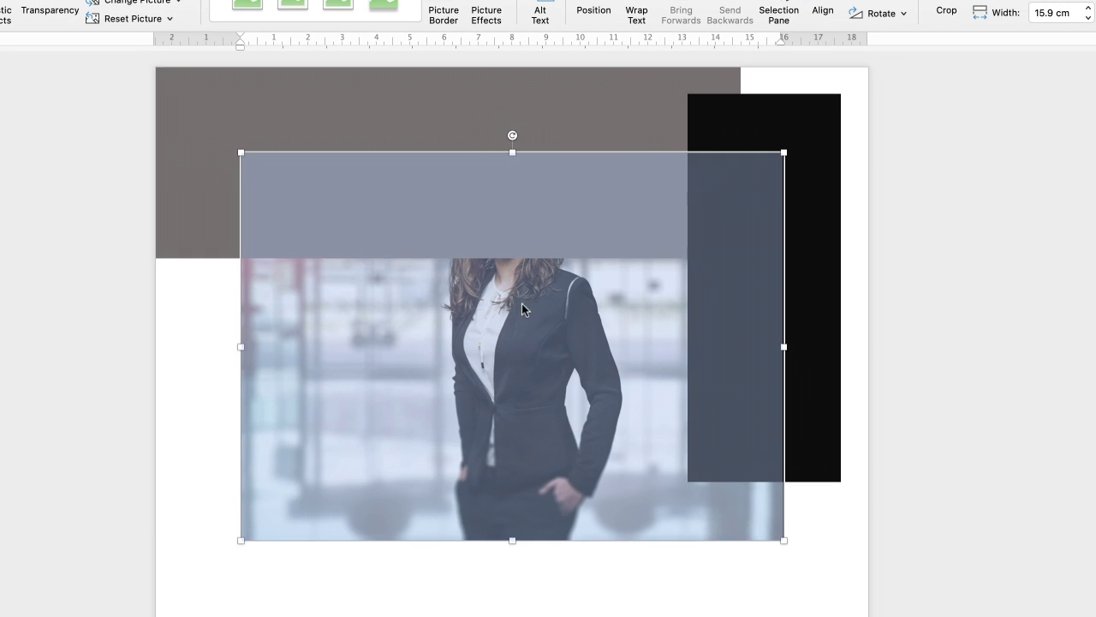
{"action": "mouse_move", "coordinate": [524, 310]}
{"action": "left_mouse_down"}
{"action": "mouse_move", "coordinate": [465, 391]}
{"action": "mouse_move", "coordinate": [497, 318]}
{"action": "mouse_move", "coordinate": [456, 409]}
{"action": "mouse_move", "coordinate": [499, 360]}
{"action": "left_mouse_up"}
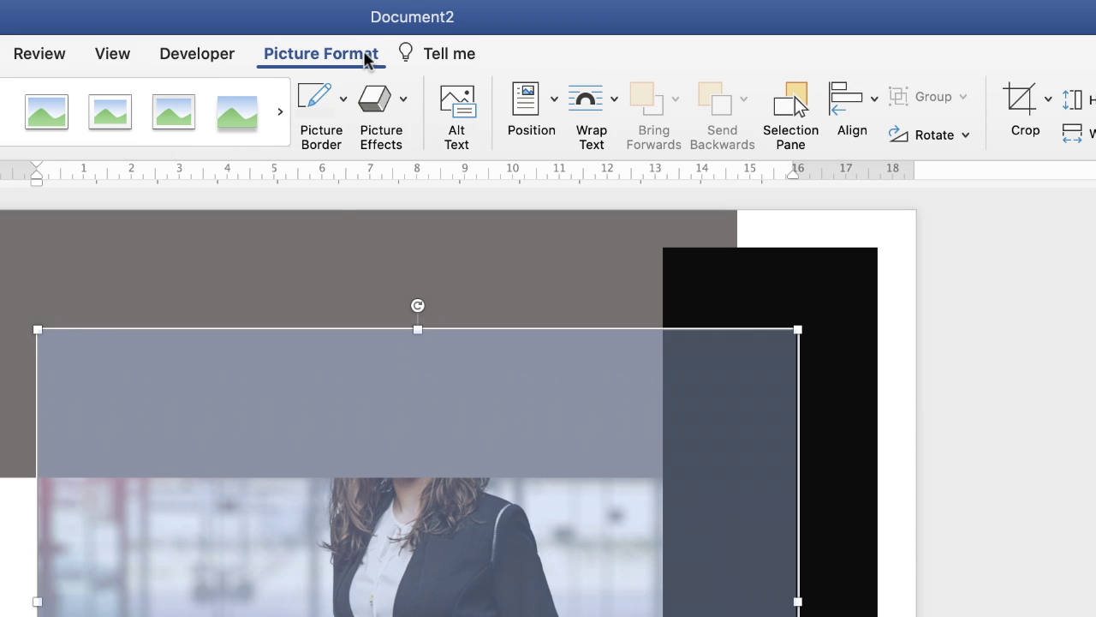
{"action": "left_click", "coordinate": [616, 100]}
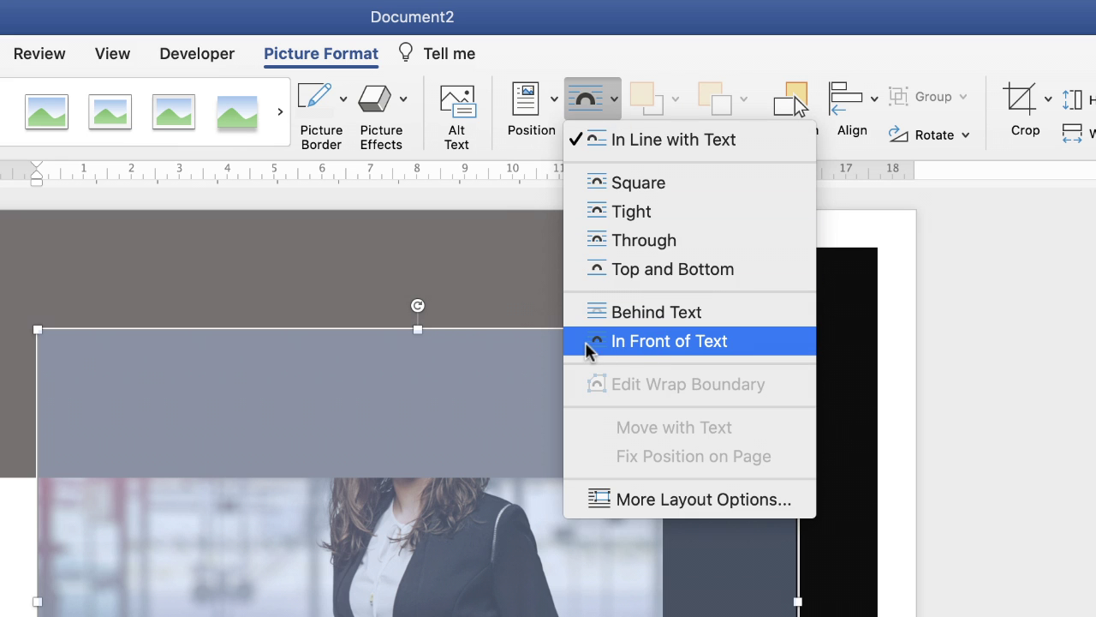
{"action": "left_click", "coordinate": [714, 343]}
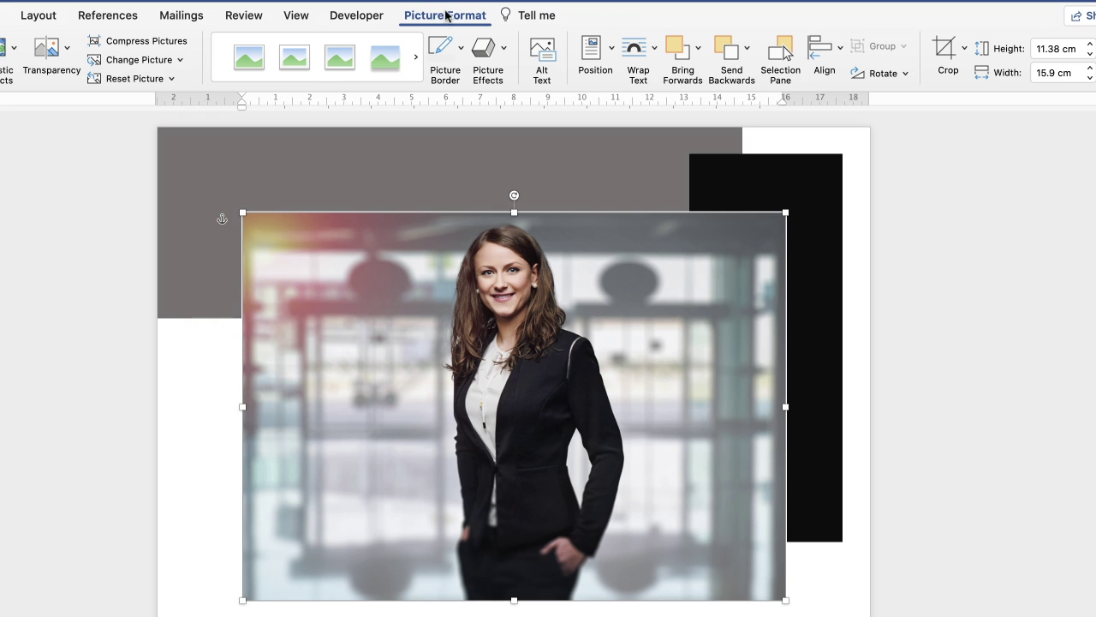
Try cropping the photo to an oval shape and narrowing it to about 10.59 cm wide
{"action": "left_click", "coordinate": [965, 50]}
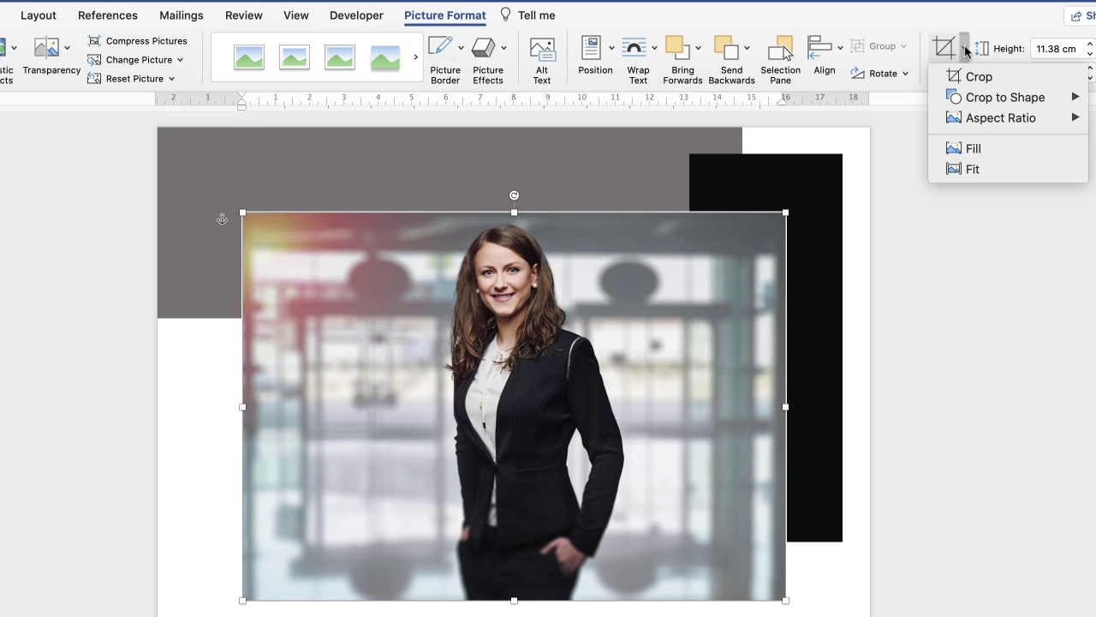
{"action": "mouse_move", "coordinate": [974, 99]}
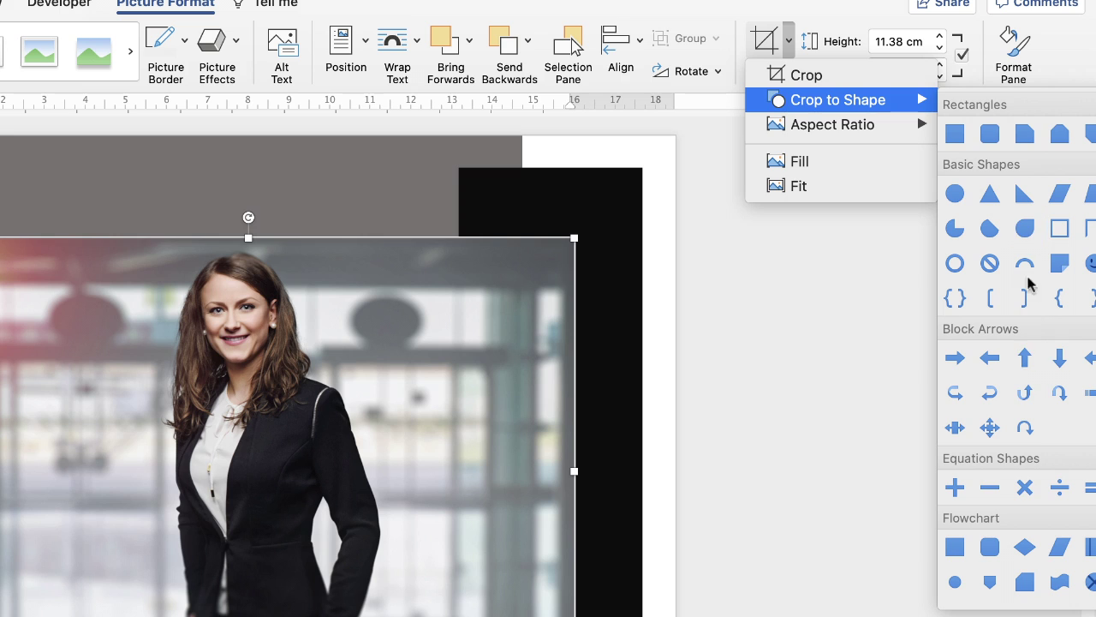
{"action": "left_click", "coordinate": [955, 195]}
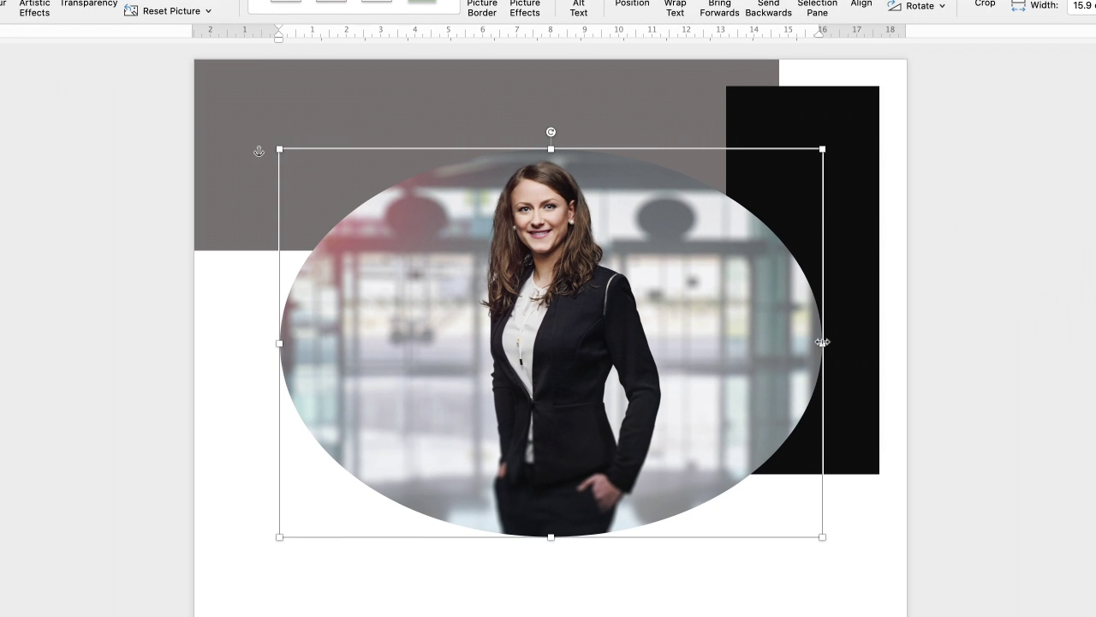
{"action": "left_click_drag", "start_coordinate": [822, 342], "coordinate": [641, 347]}
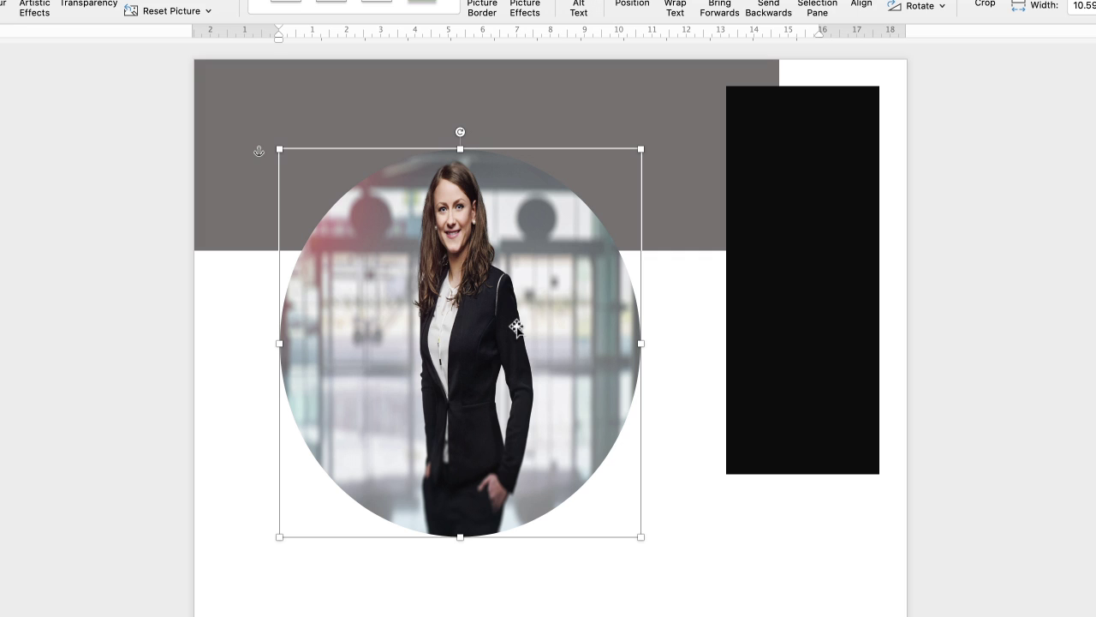
Undo the photo's narrowing and its oval crop
{"action": "key", "text": "super+z"}
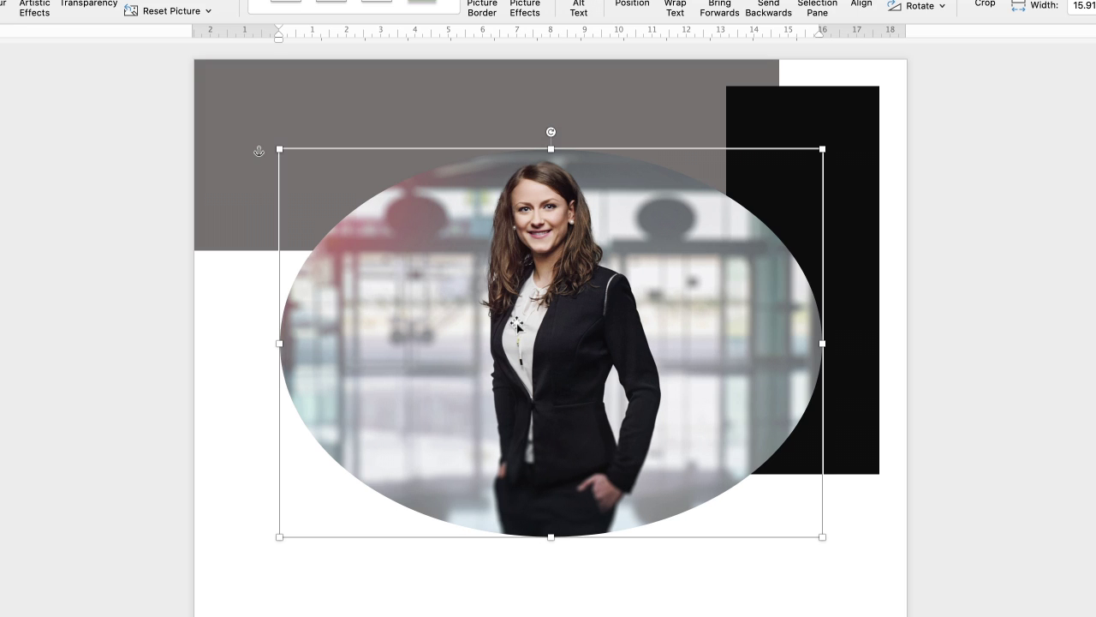
{"action": "key", "text": "Up"}
{"action": "key", "text": "super+z"}
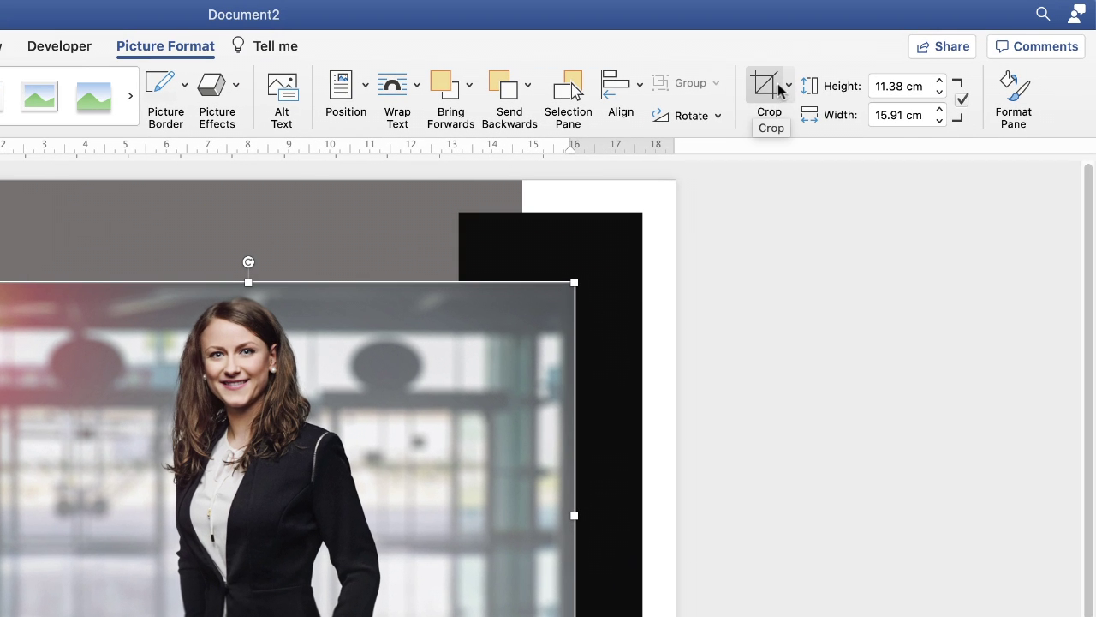
Crop the woman's photo to a square 1:1 aspect ratio and shift it down over the grey rectangle's lower edge
{"action": "left_click", "coordinate": [789, 89]}
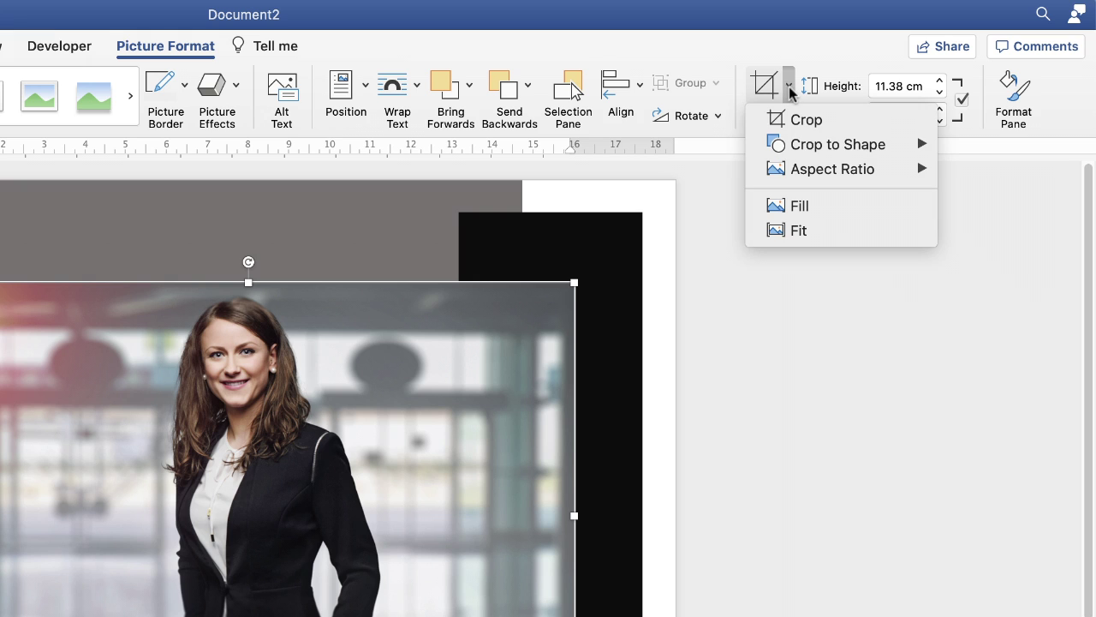
{"action": "mouse_move", "coordinate": [794, 174]}
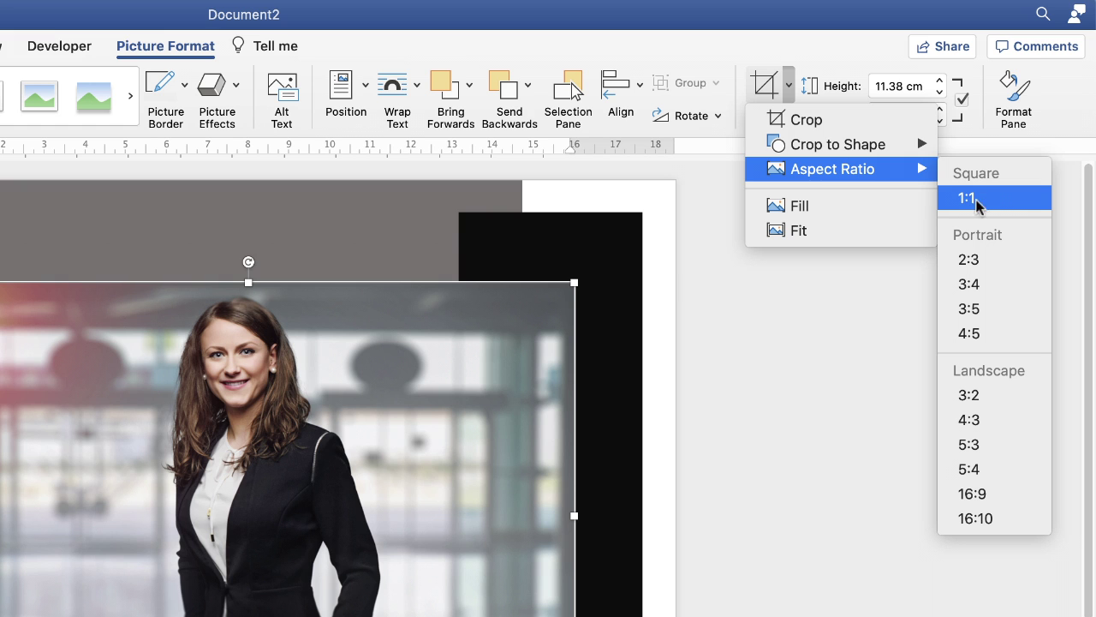
{"action": "left_click", "coordinate": [1002, 199]}
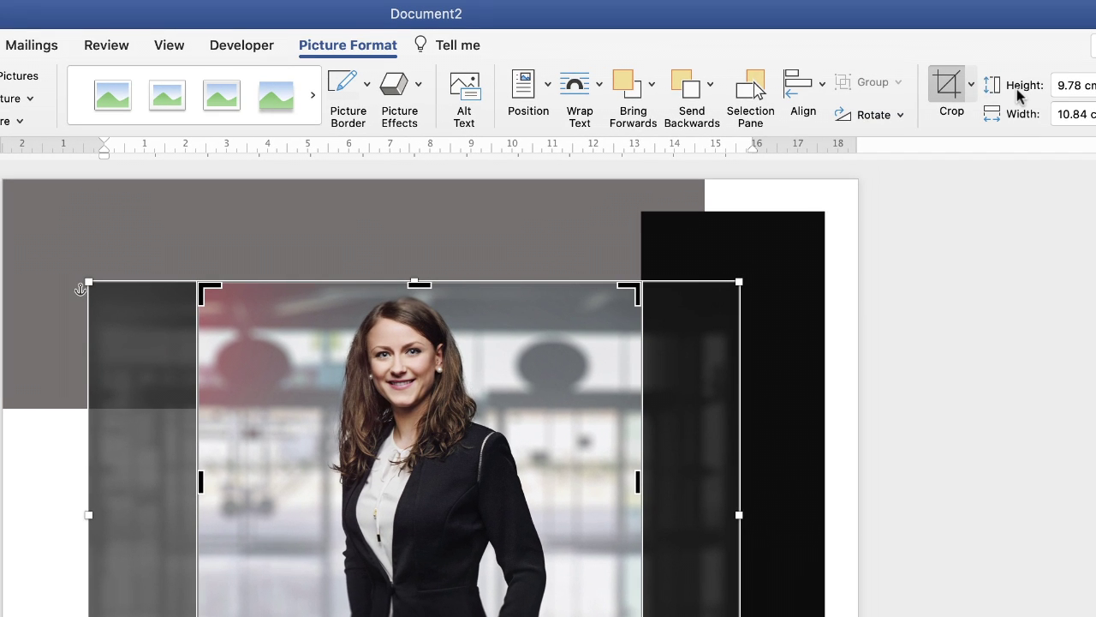
{"action": "key", "text": "Escape"}
{"action": "left_click_drag", "start_coordinate": [538, 391], "coordinate": [447, 425]}
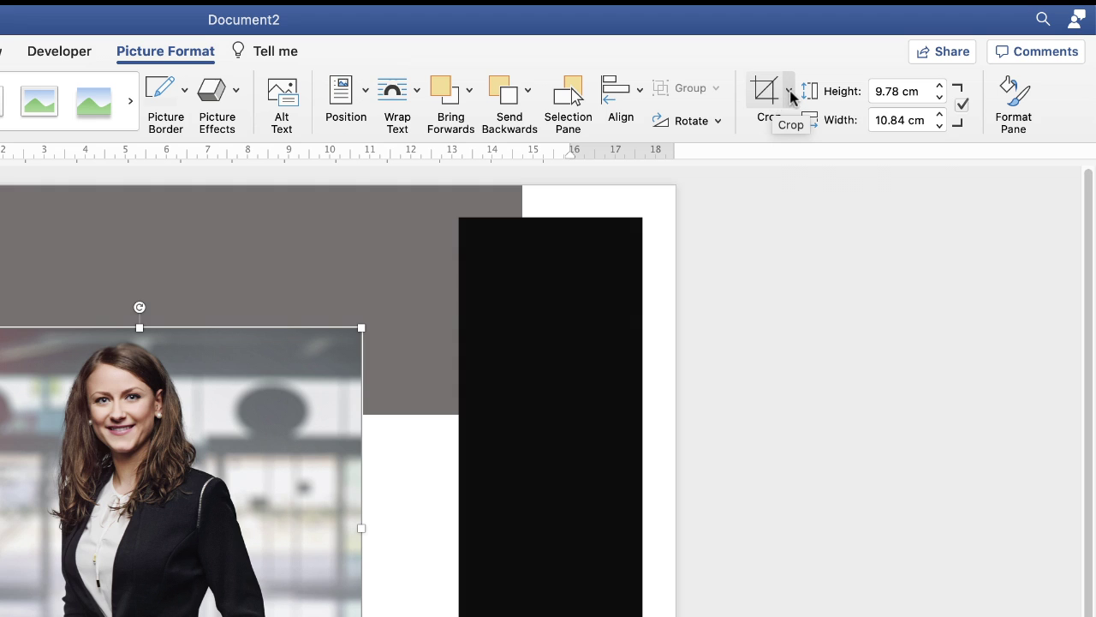
Crop the woman's photo to the basic oval shape
{"action": "left_click", "coordinate": [789, 93]}
{"action": "mouse_move", "coordinate": [806, 154]}
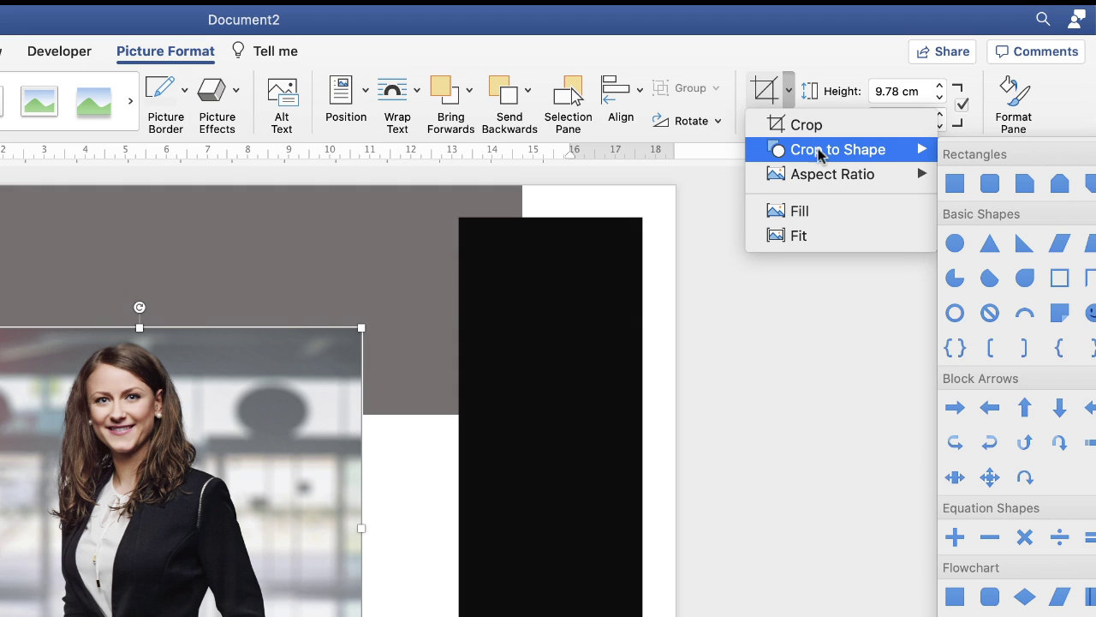
{"action": "left_click", "coordinate": [956, 245]}
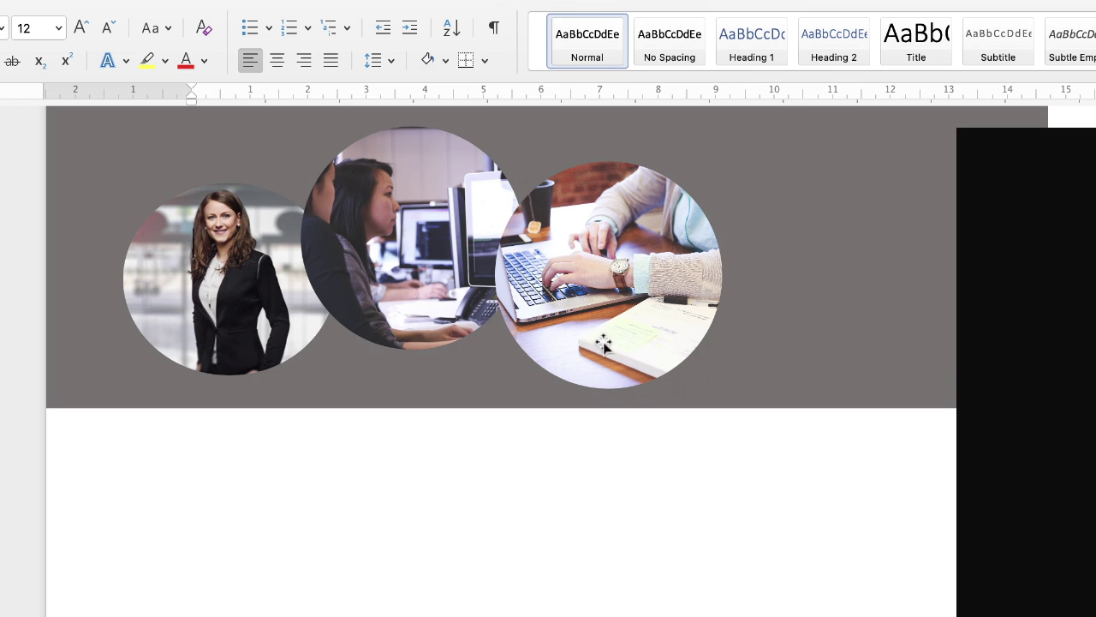
Nudge the circular laptop photo slightly toward the middle photo and give it a solid outline
{"action": "mouse_move", "coordinate": [587, 285]}
{"action": "left_mouse_down"}
{"action": "mouse_move", "coordinate": [630, 285]}
{"action": "mouse_move", "coordinate": [577, 279]}
{"action": "left_mouse_up"}
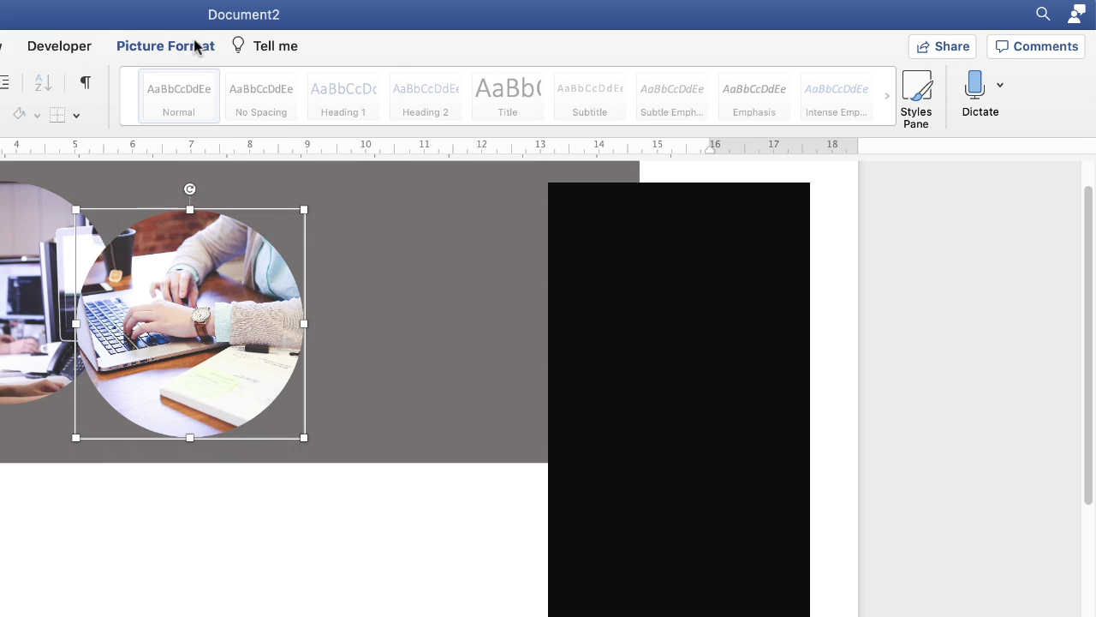
{"action": "left_click", "coordinate": [192, 47]}
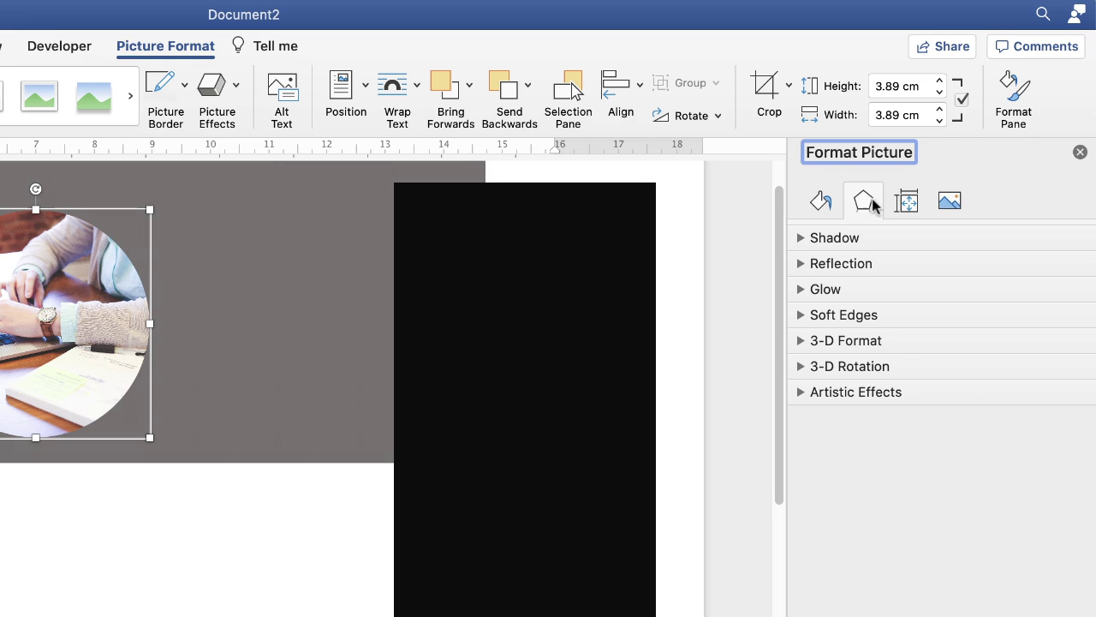
{"action": "left_click", "coordinate": [819, 201]}
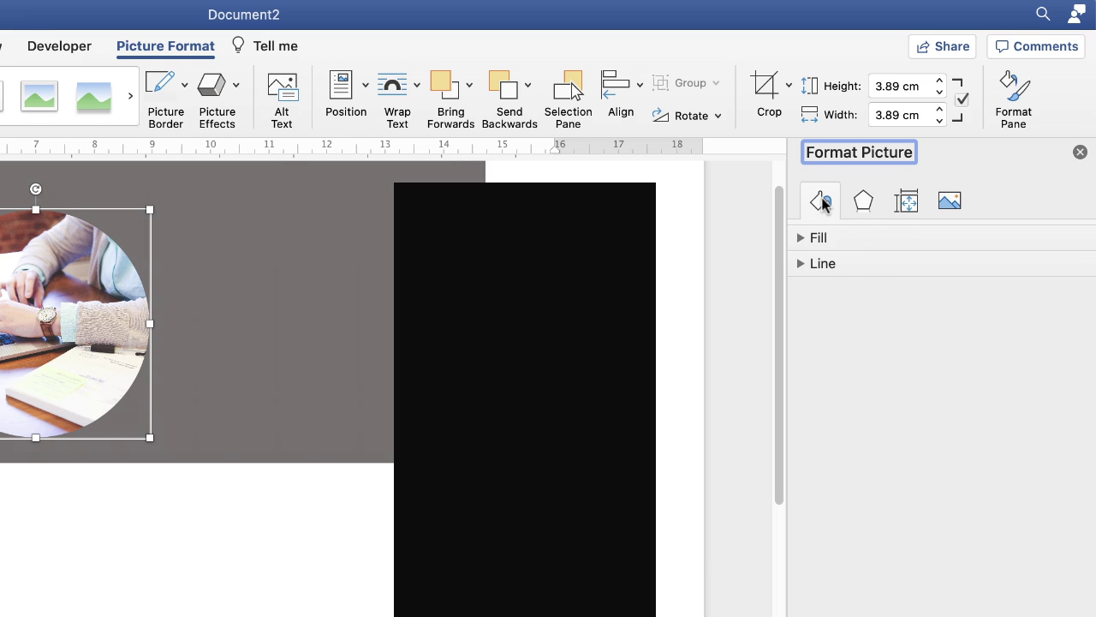
{"action": "left_click", "coordinate": [801, 264]}
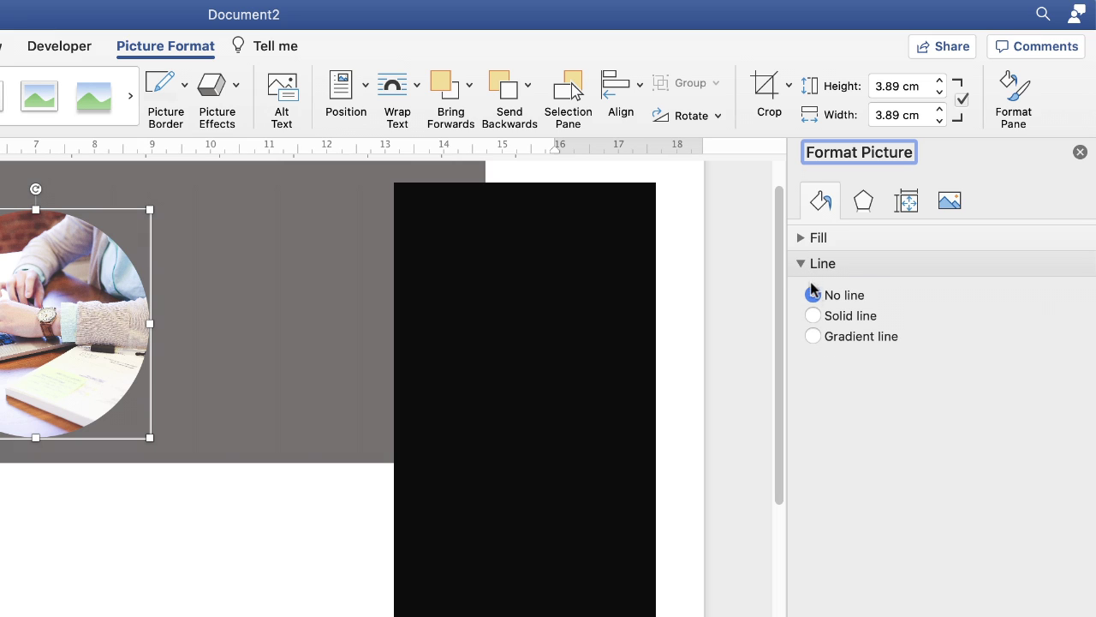
{"action": "left_click", "coordinate": [814, 316]}
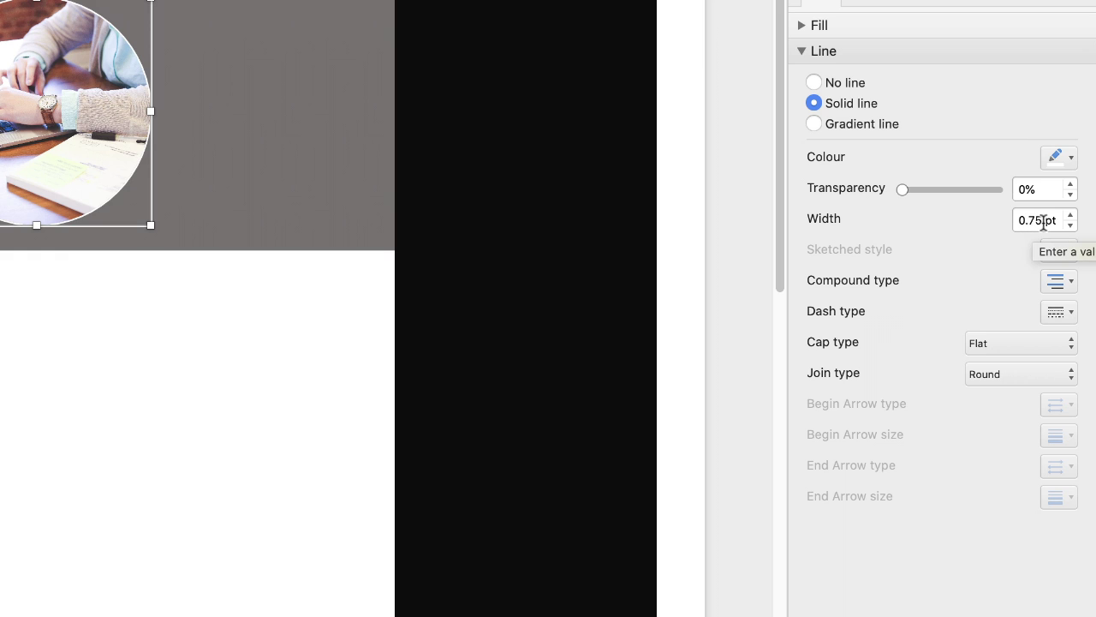
Examine the custom colour pickers and the eyedropper available for the laptop photo's outline, leaving its colour as it is
{"action": "left_click", "coordinate": [1072, 159]}
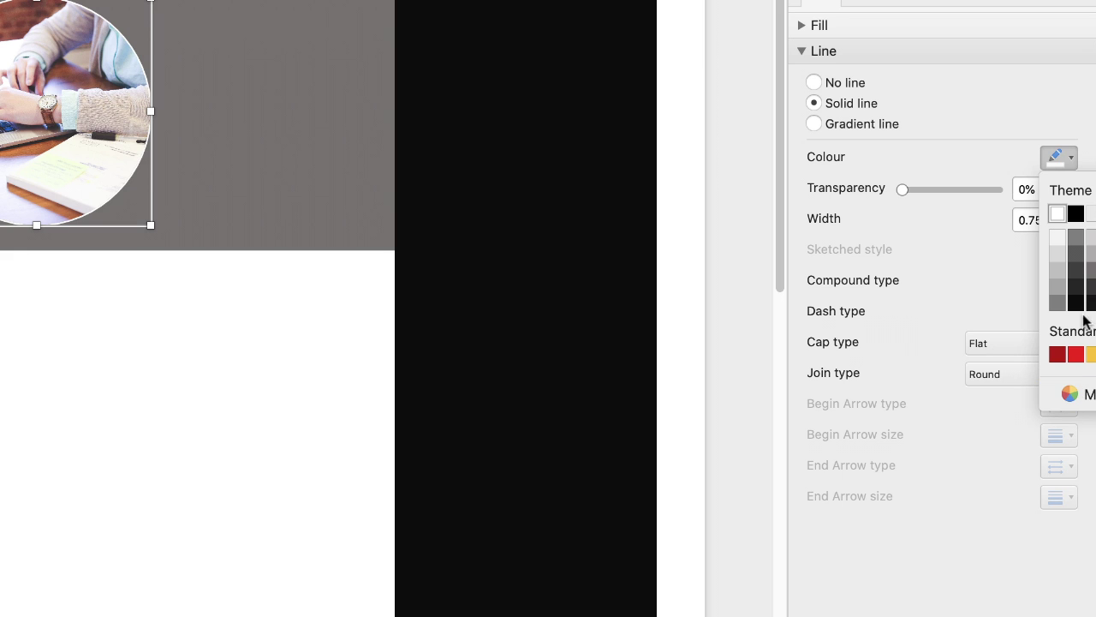
{"action": "left_click", "coordinate": [1066, 396]}
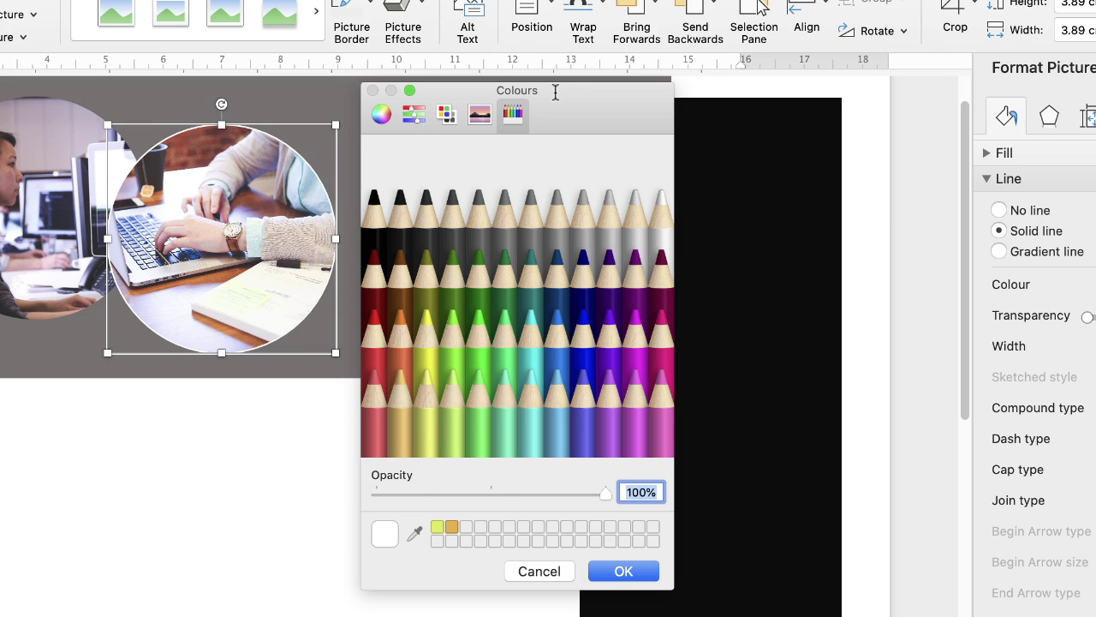
{"action": "left_click", "coordinate": [381, 115]}
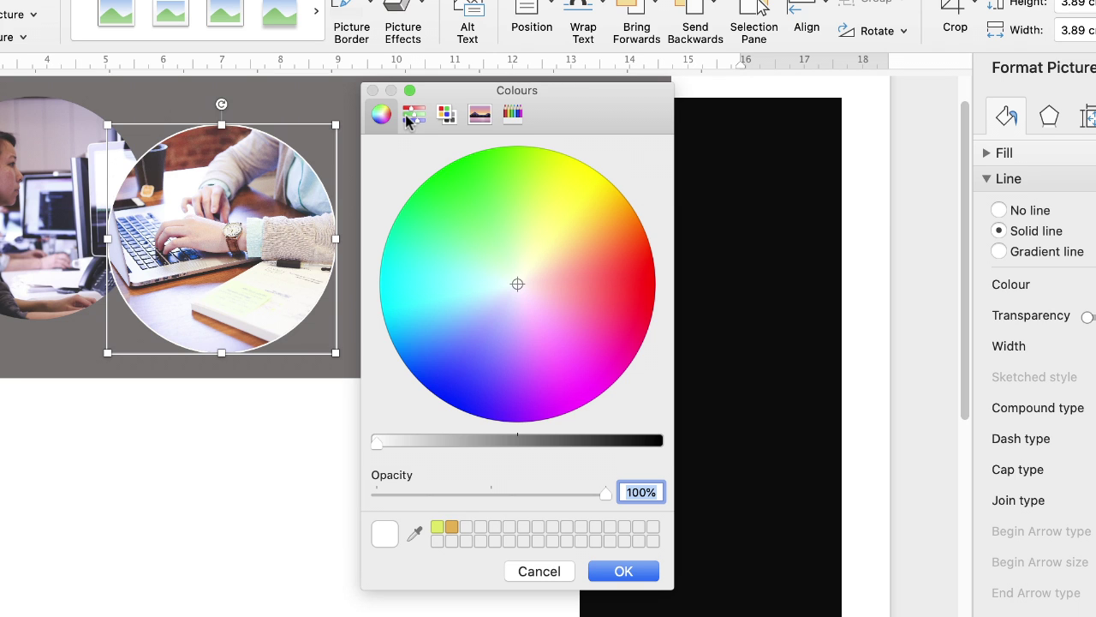
{"action": "left_click", "coordinate": [412, 116]}
{"action": "left_click", "coordinate": [446, 115]}
{"action": "left_click", "coordinate": [480, 115]}
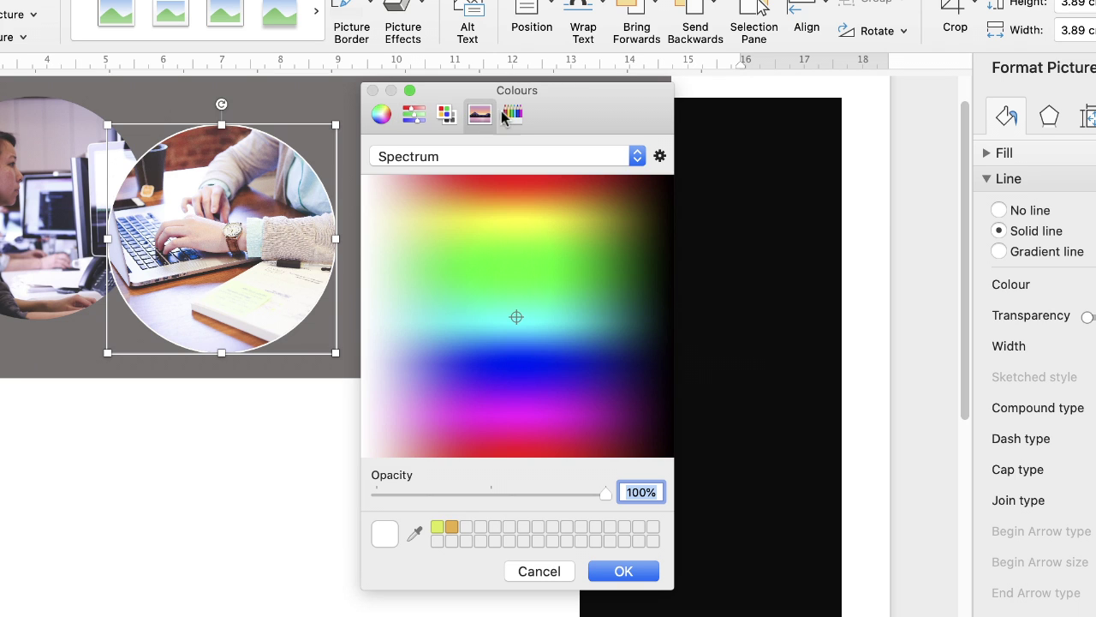
{"action": "left_click", "coordinate": [513, 116]}
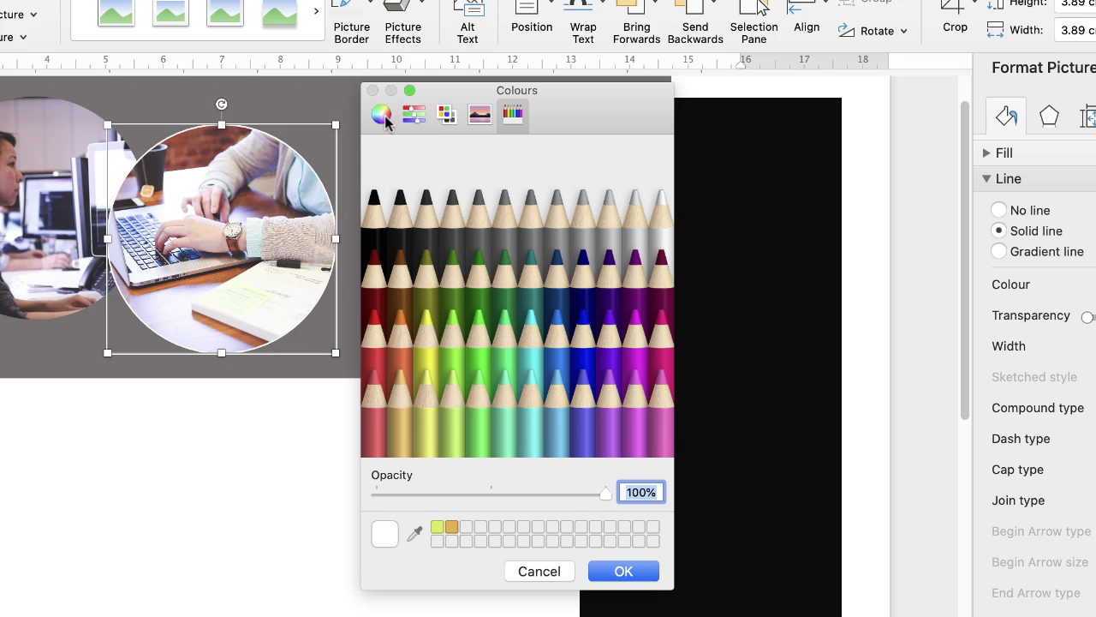
{"action": "left_click", "coordinate": [414, 533]}
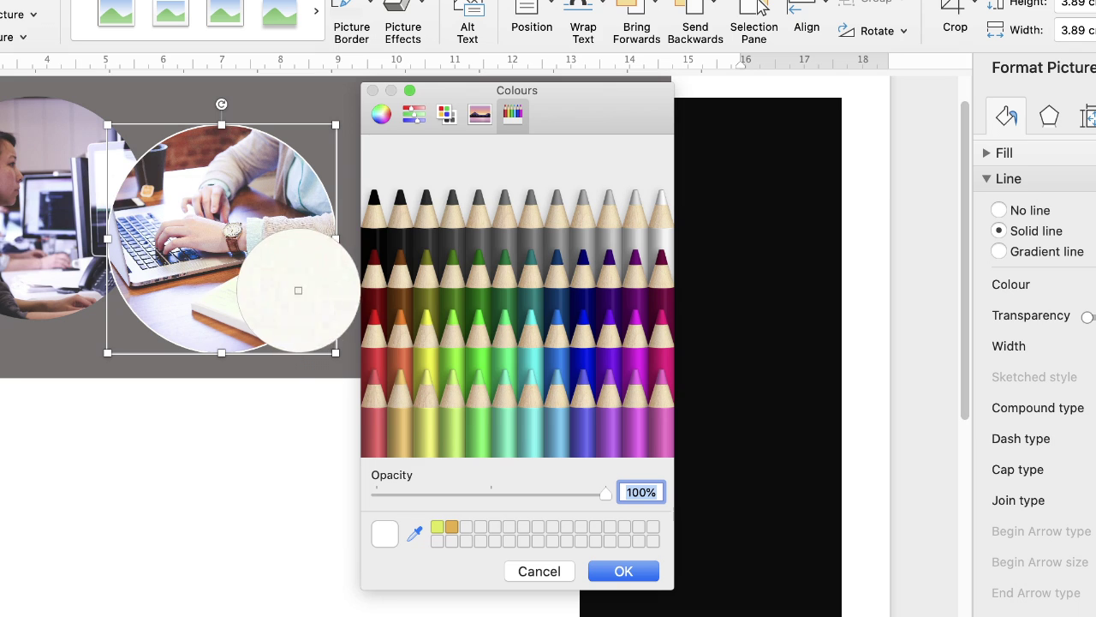
{"action": "left_click", "coordinate": [543, 576]}
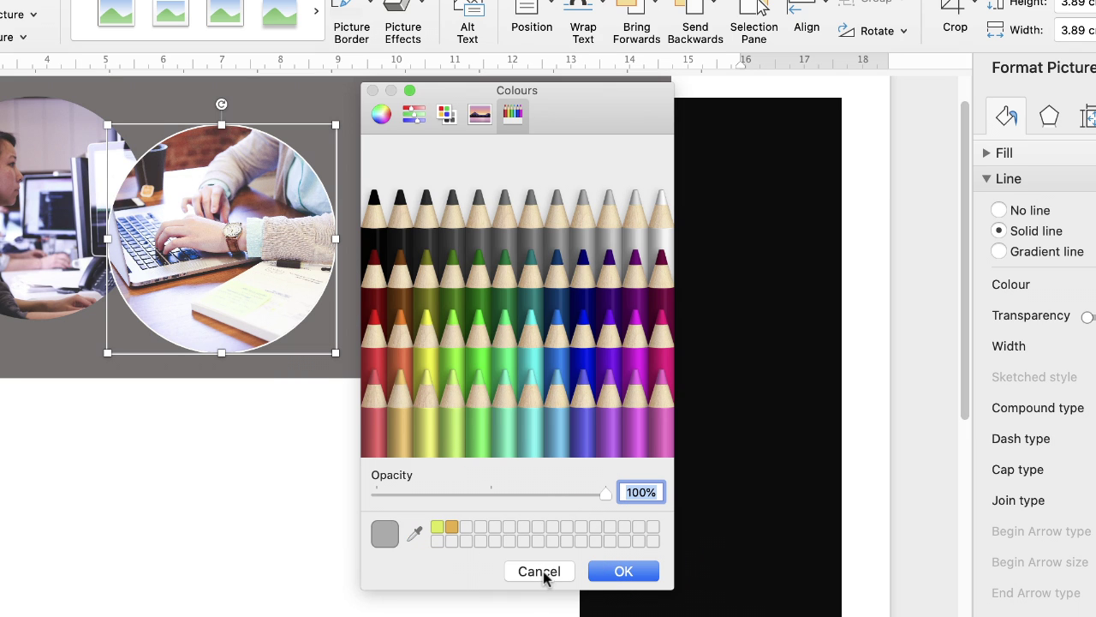
{"action": "left_click", "coordinate": [546, 572]}
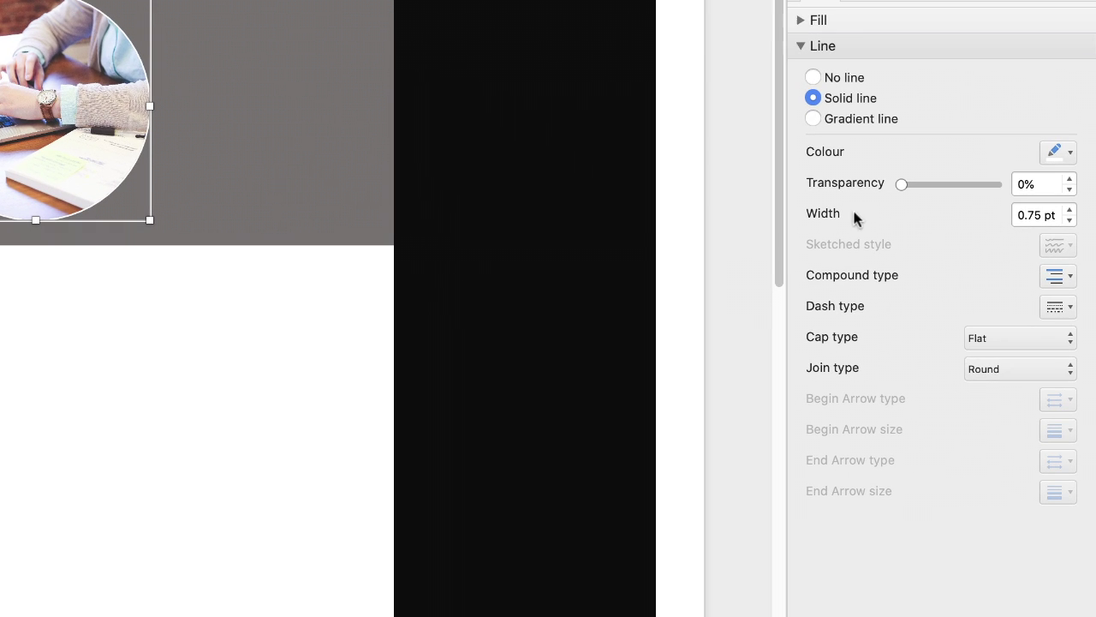
Try a 6 pt outline width on the laptop photo and settle on 5 pt
{"action": "left_click", "coordinate": [1055, 216]}
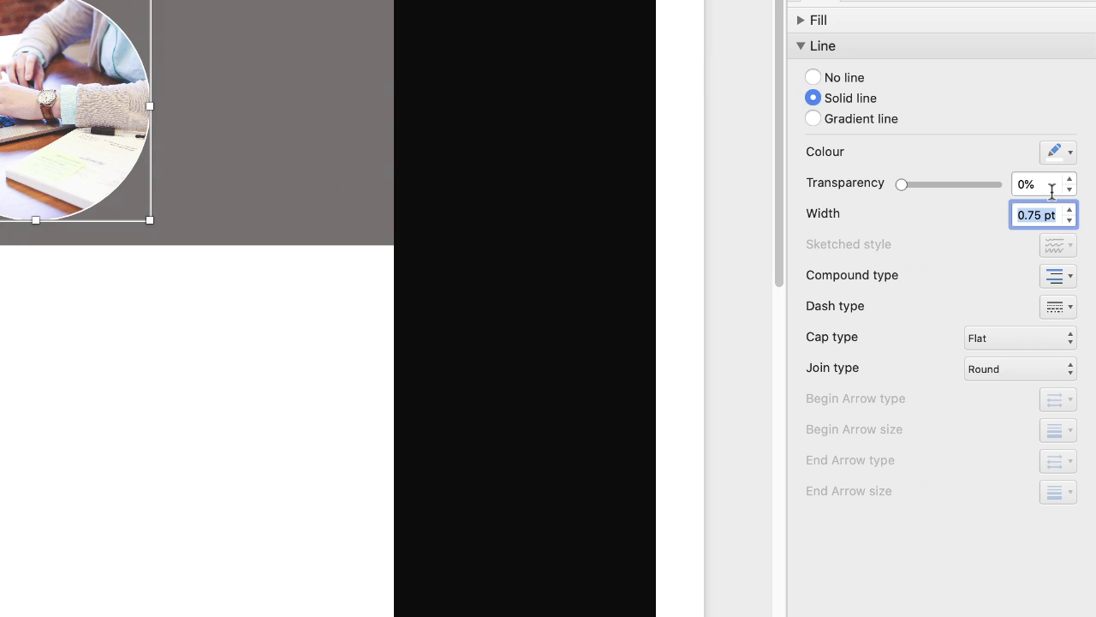
{"action": "type", "text": "6"}
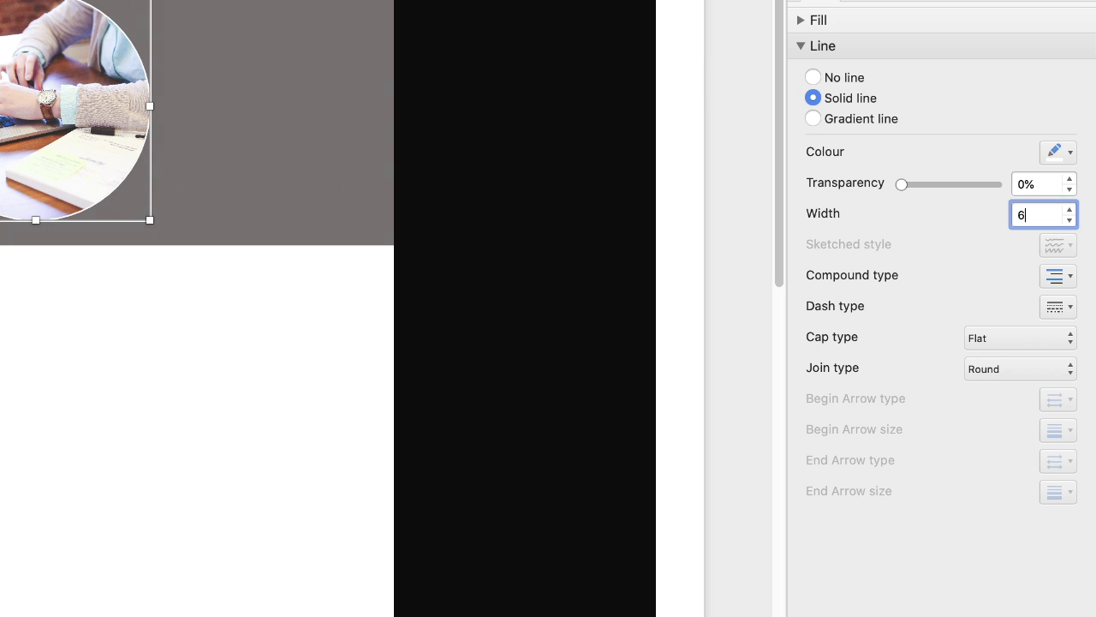
{"action": "key", "text": "Return"}
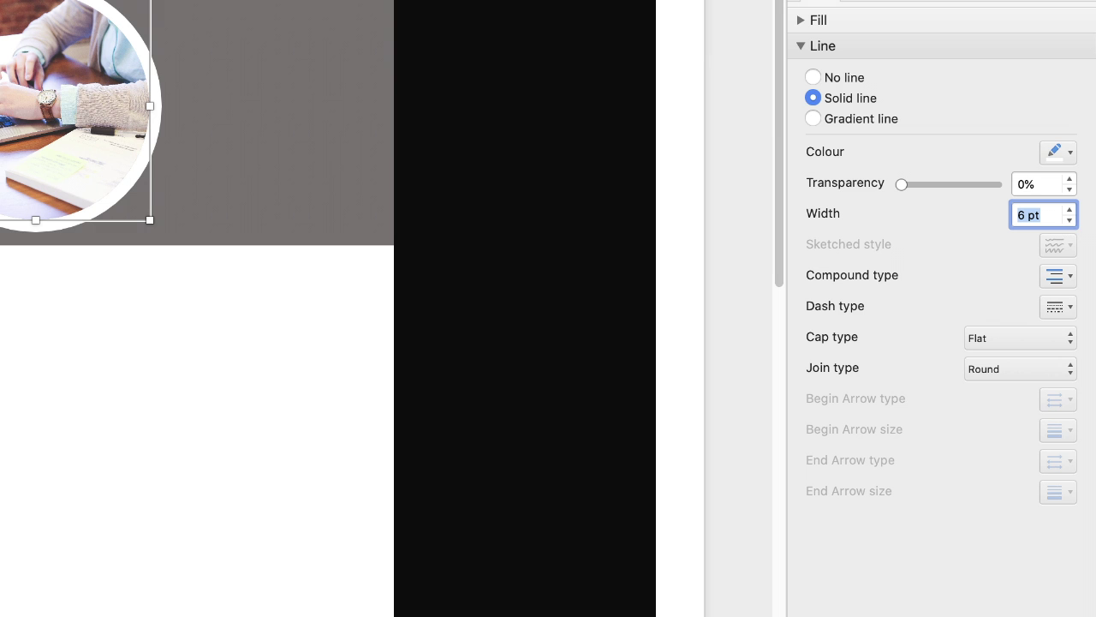
{"action": "type", "text": "5"}
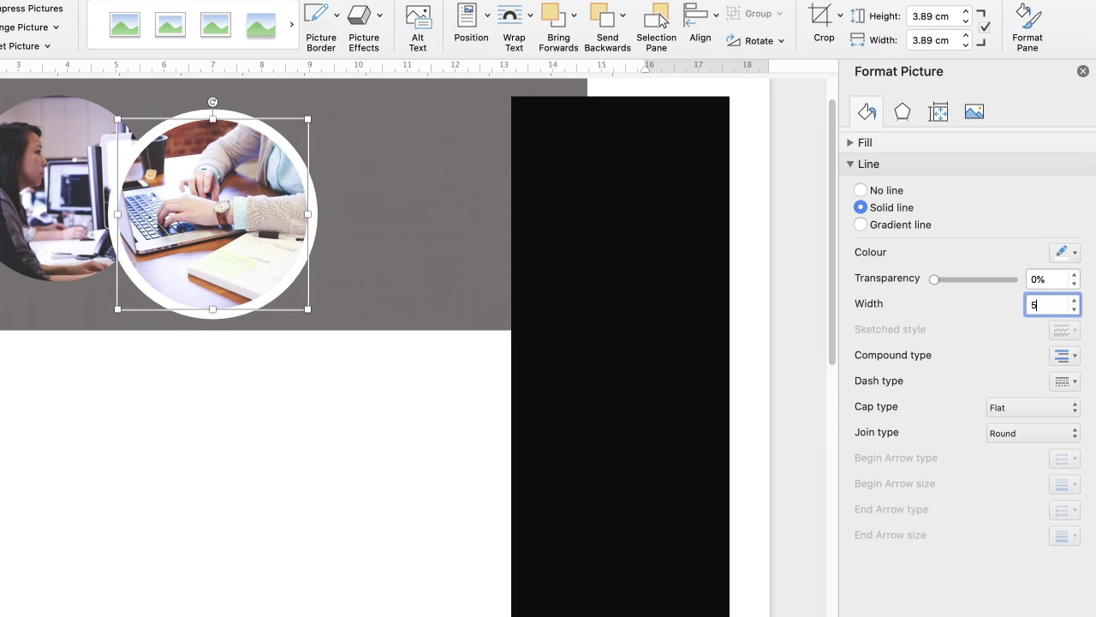
{"action": "key", "text": "Return"}
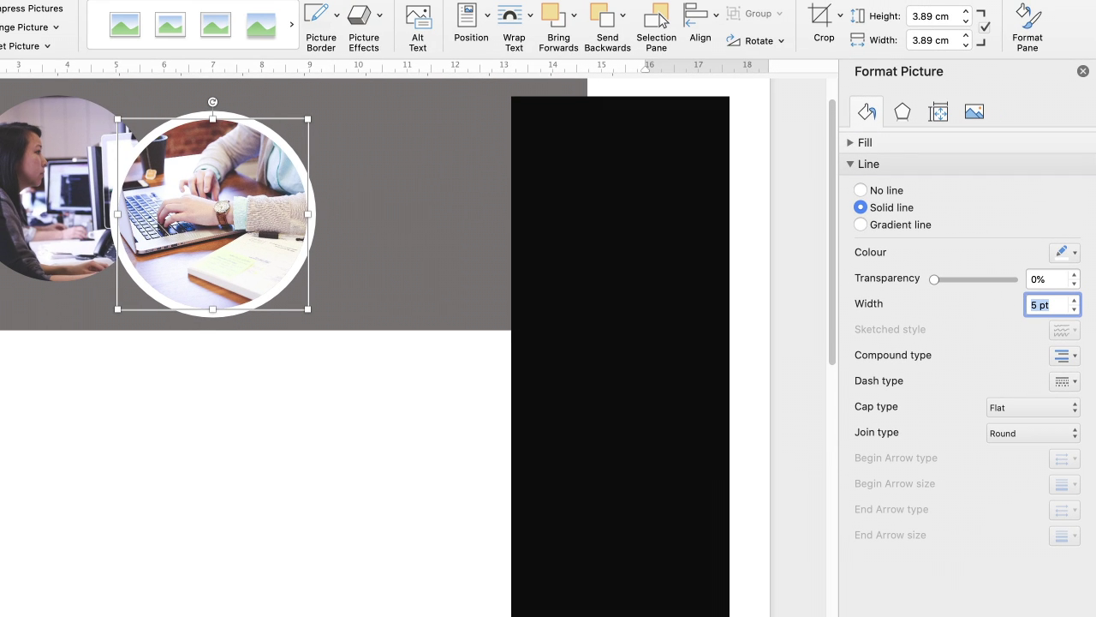
{"action": "left_click", "coordinate": [411, 240]}
Give the middle circular photo a solid outline 5 pt wide
{"action": "left_click", "coordinate": [72, 183]}
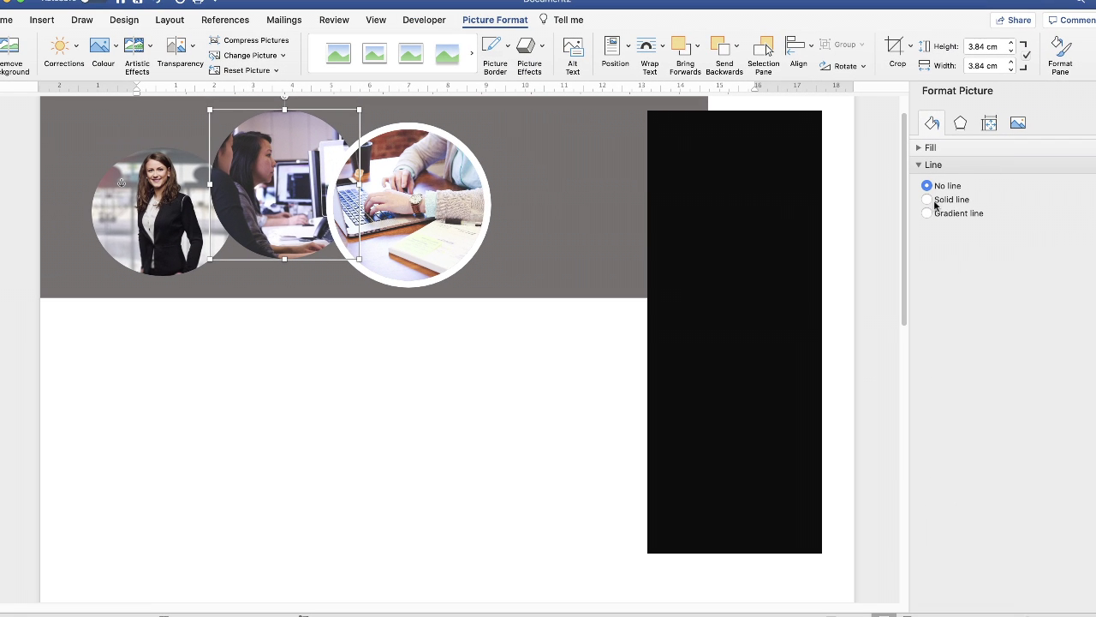
{"action": "left_click", "coordinate": [929, 200]}
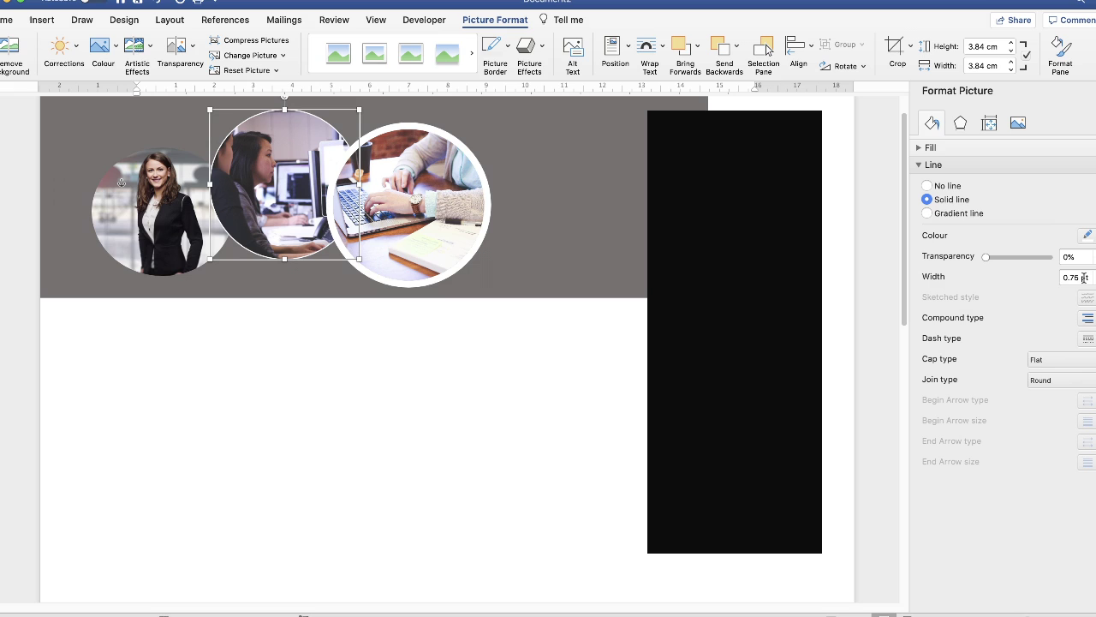
{"action": "left_click", "coordinate": [1090, 278]}
{"action": "type", "text": "5"}
{"action": "key", "text": "Return"}
Give the round photo of the standing woman a solid outline 5 pt wide
{"action": "left_click", "coordinate": [154, 197]}
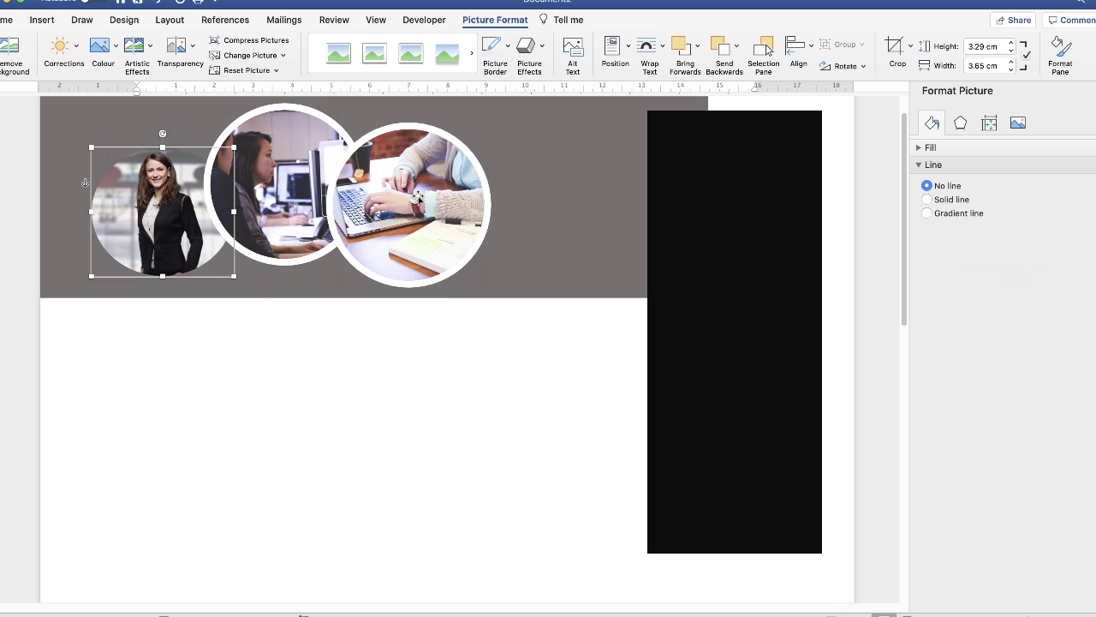
{"action": "left_click", "coordinate": [927, 198]}
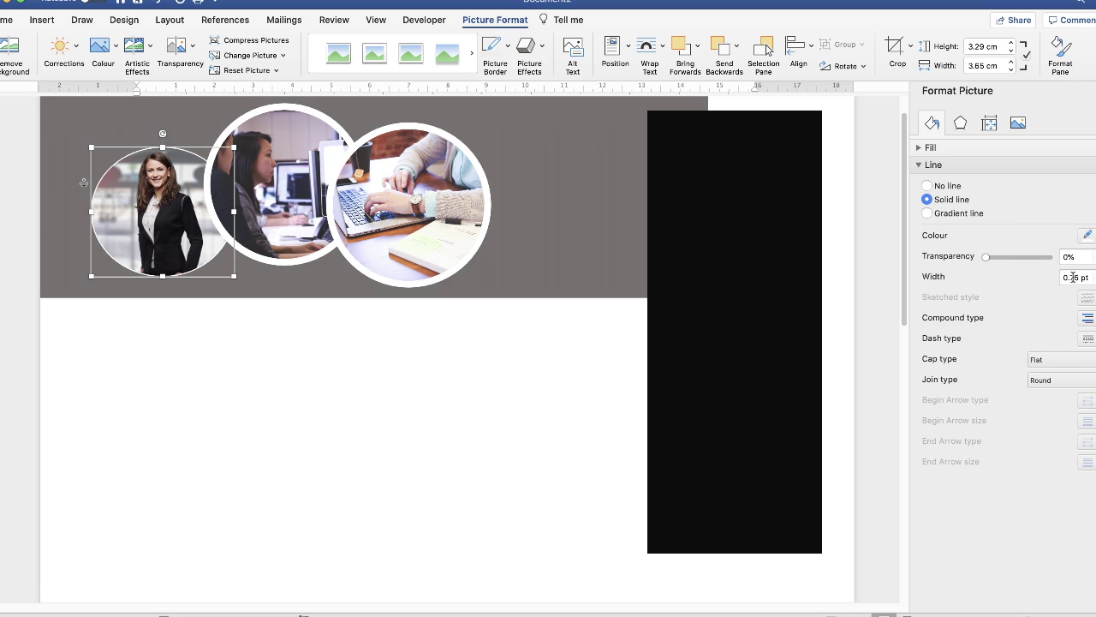
{"action": "left_click_drag", "start_coordinate": [1091, 277], "coordinate": [989, 277]}
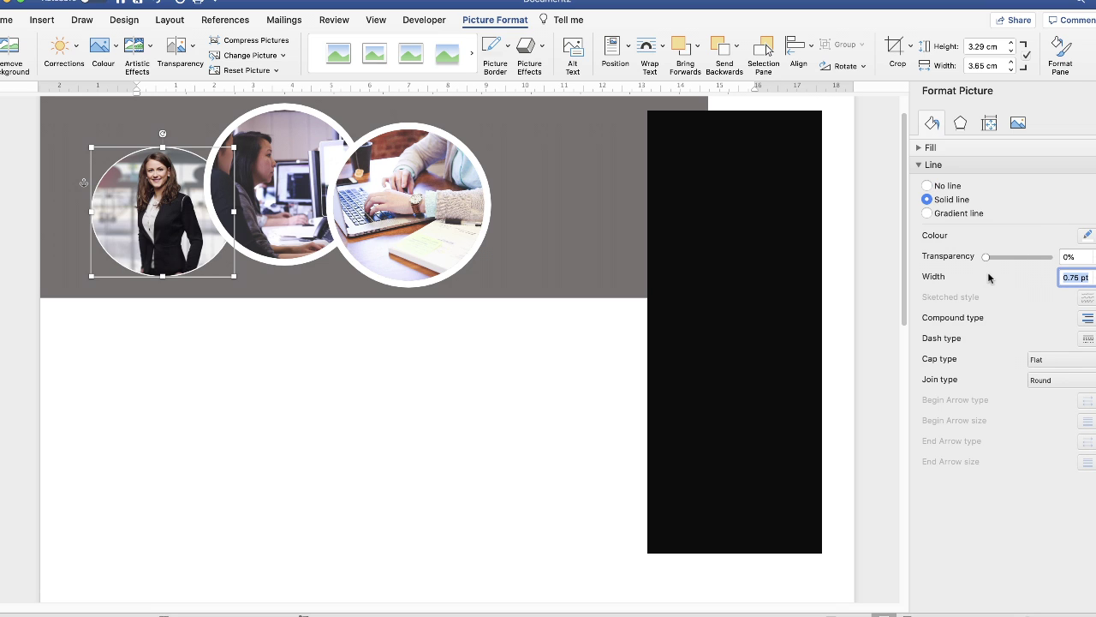
{"action": "key", "text": "Return"}
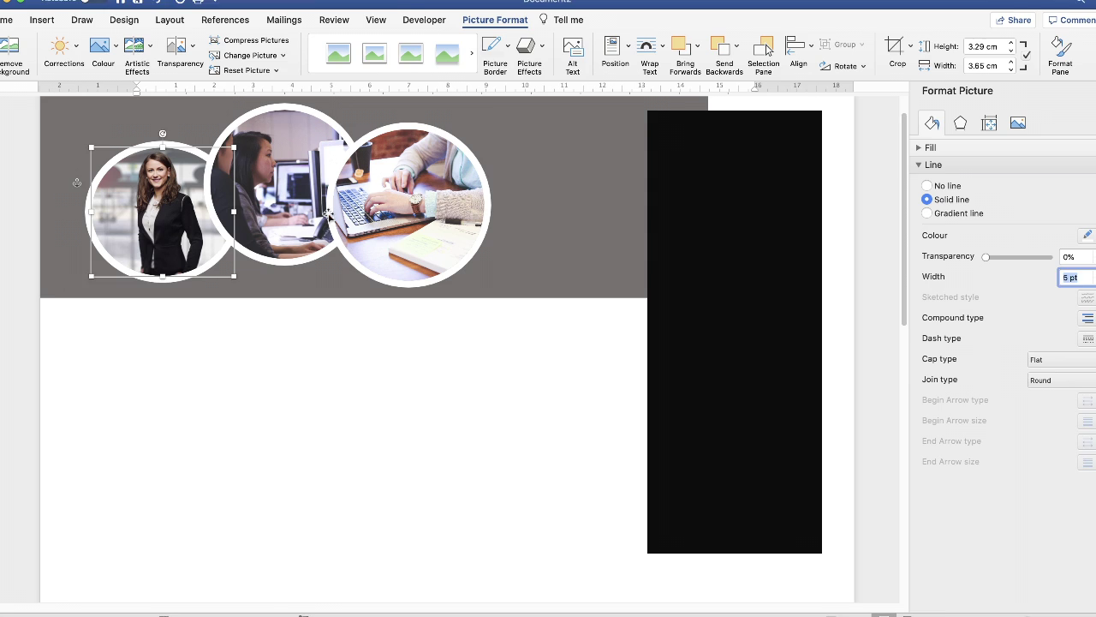
Apply an outer shadow preset to the circular laptop photo
{"action": "left_click", "coordinate": [427, 181]}
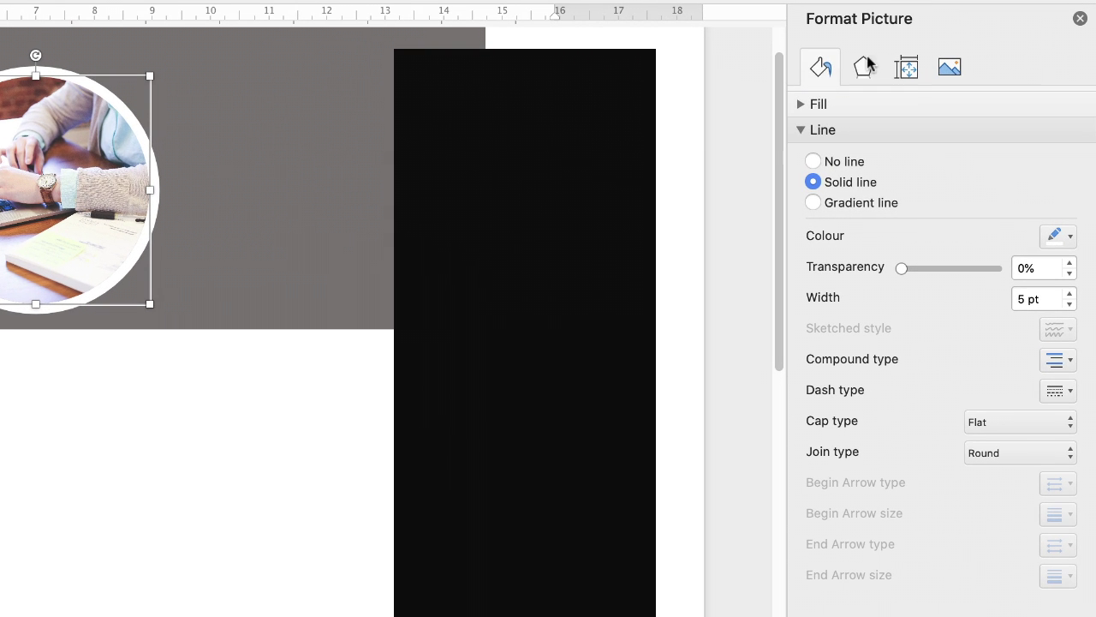
{"action": "left_click", "coordinate": [863, 69]}
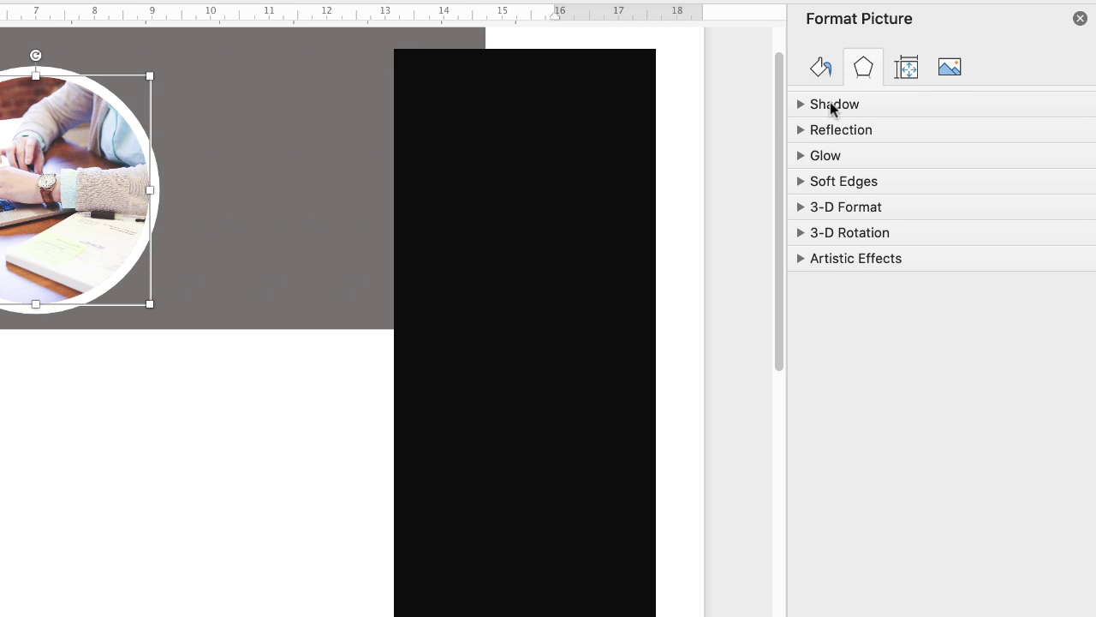
{"action": "left_click", "coordinate": [803, 104]}
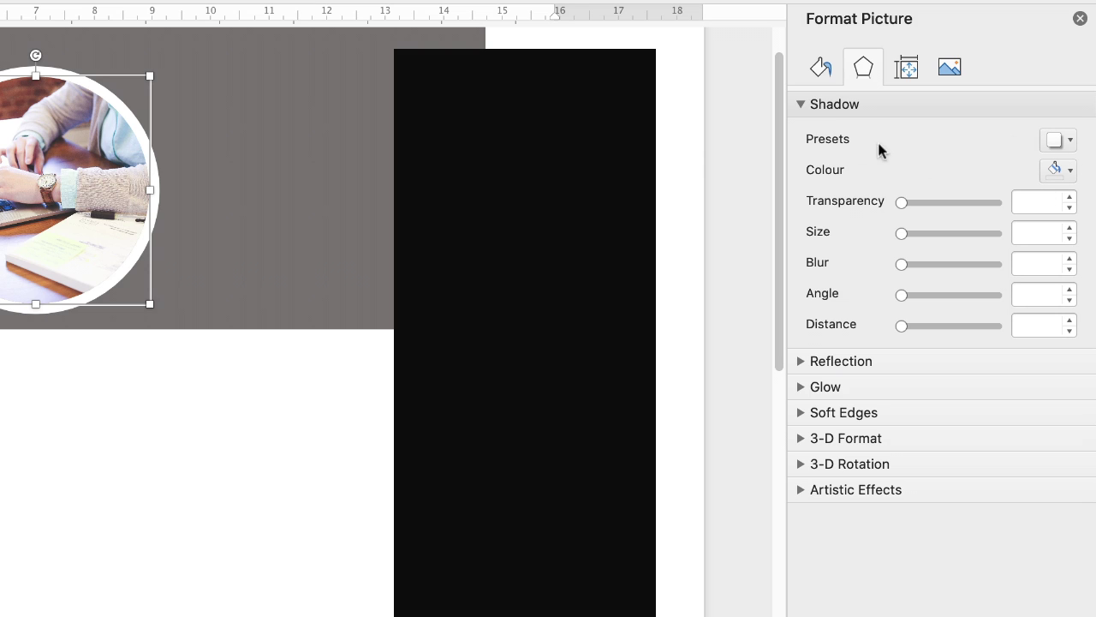
{"action": "left_click", "coordinate": [1071, 141]}
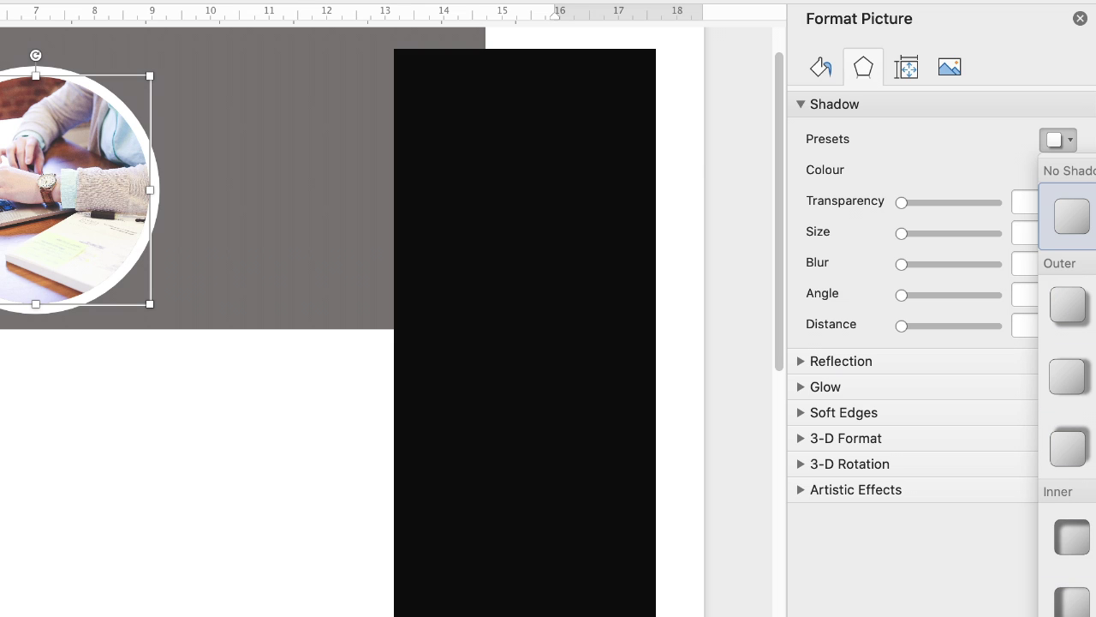
{"action": "left_click", "coordinate": [1076, 378]}
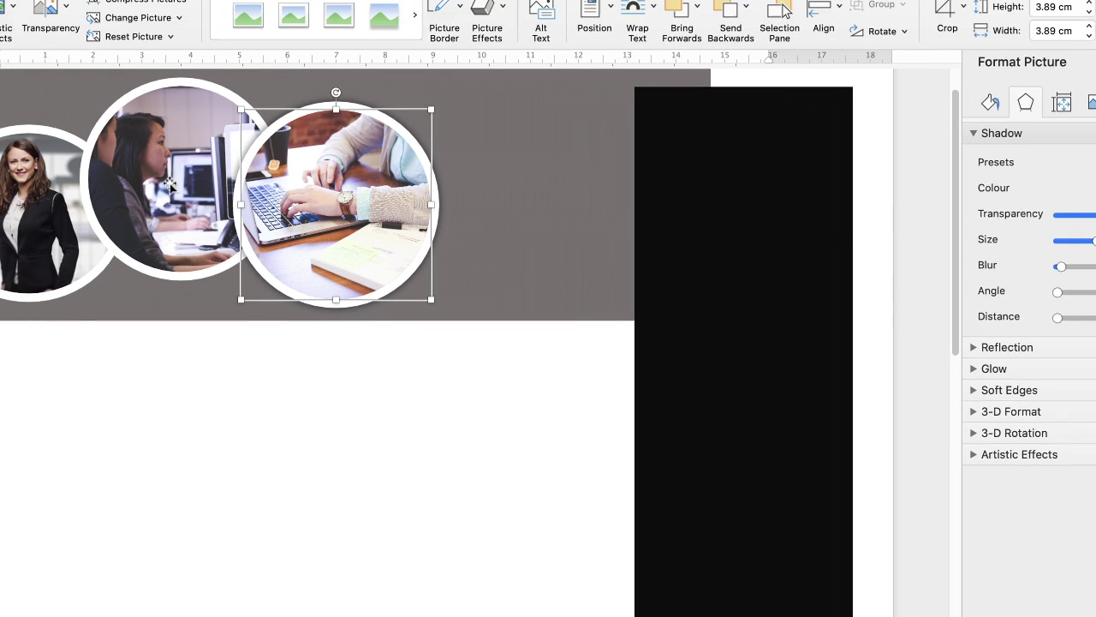
Apply the centred outer shadow preset with 0 pt distance to the middle circular photo
{"action": "left_click", "coordinate": [48, 157]}
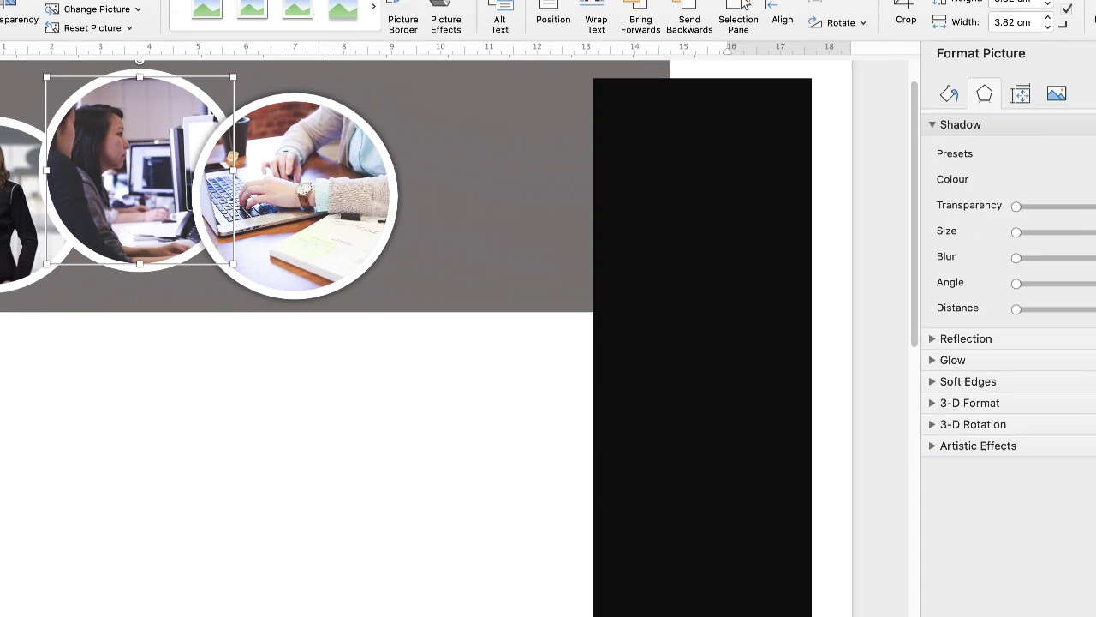
{"action": "left_click", "coordinate": [1070, 138]}
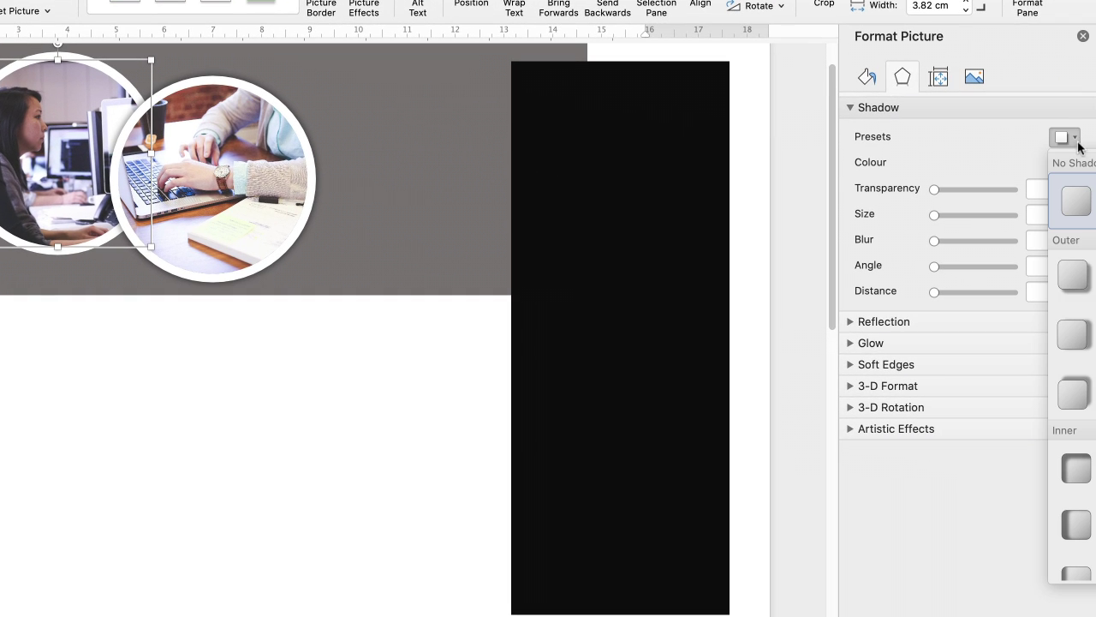
{"action": "left_click", "coordinate": [1094, 334]}
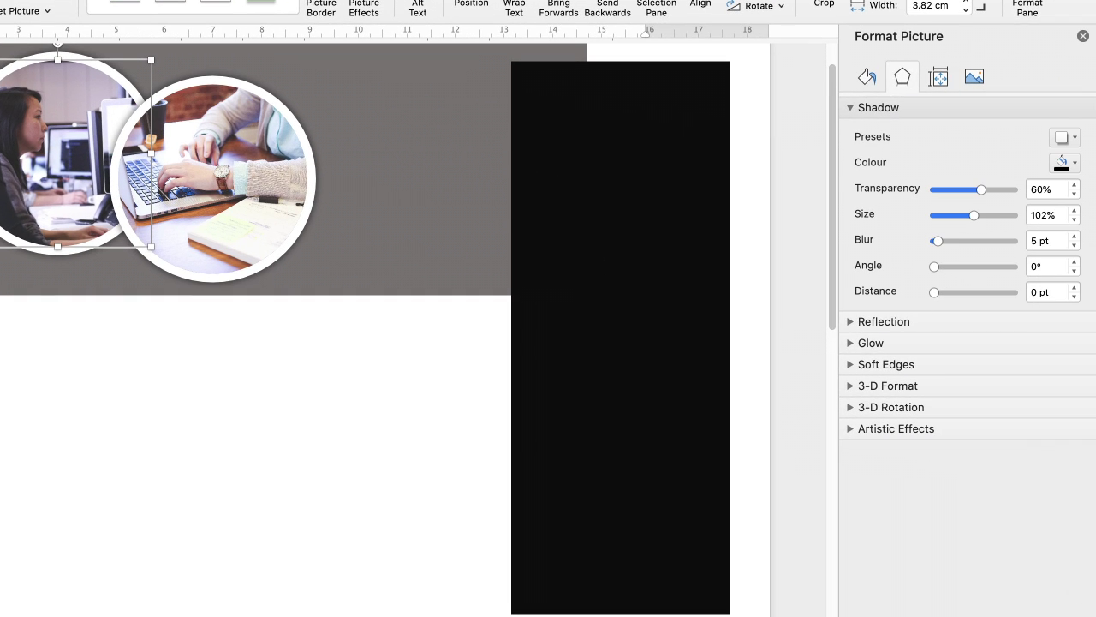
Apply an outer shadow preset to the round photo of the standing woman and deselect it
{"action": "left_click", "coordinate": [149, 54]}
{"action": "left_click", "coordinate": [1072, 137]}
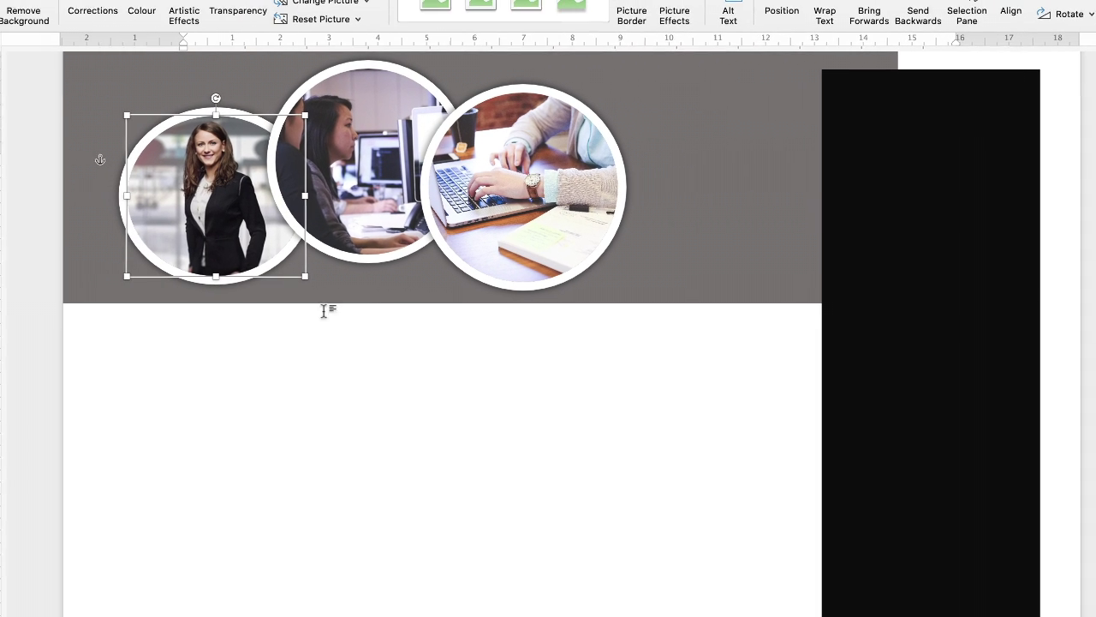
{"action": "left_click", "coordinate": [199, 374]}
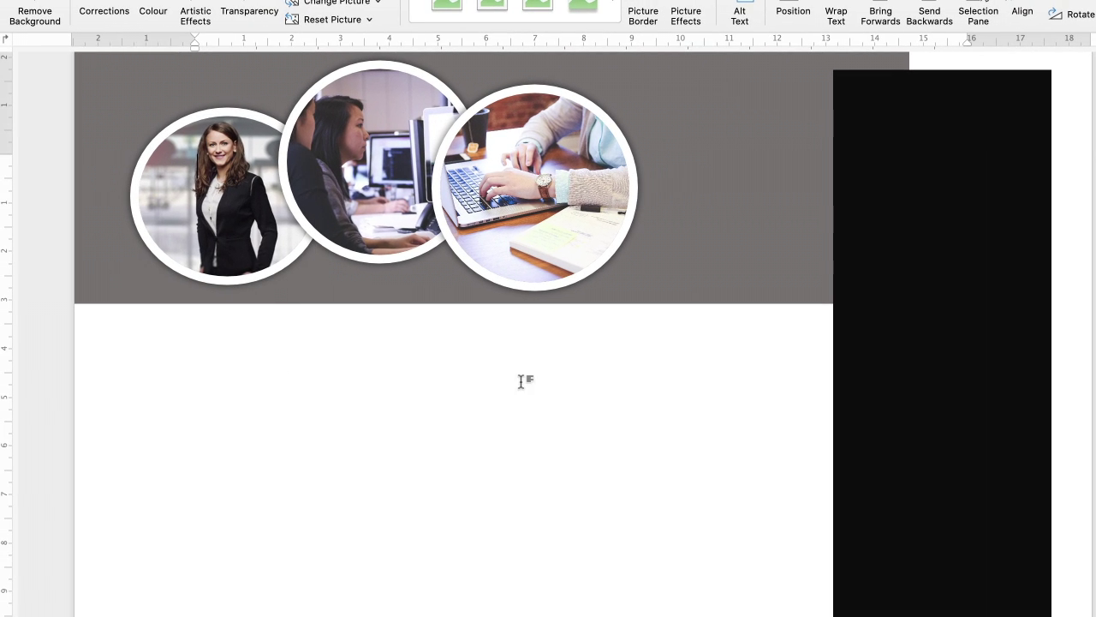
Shrink the laptop photo to clearly smaller than the middle one, and slightly shrink the standing woman's photo and shift it towards the middle photo
{"action": "left_click", "coordinate": [523, 186]}
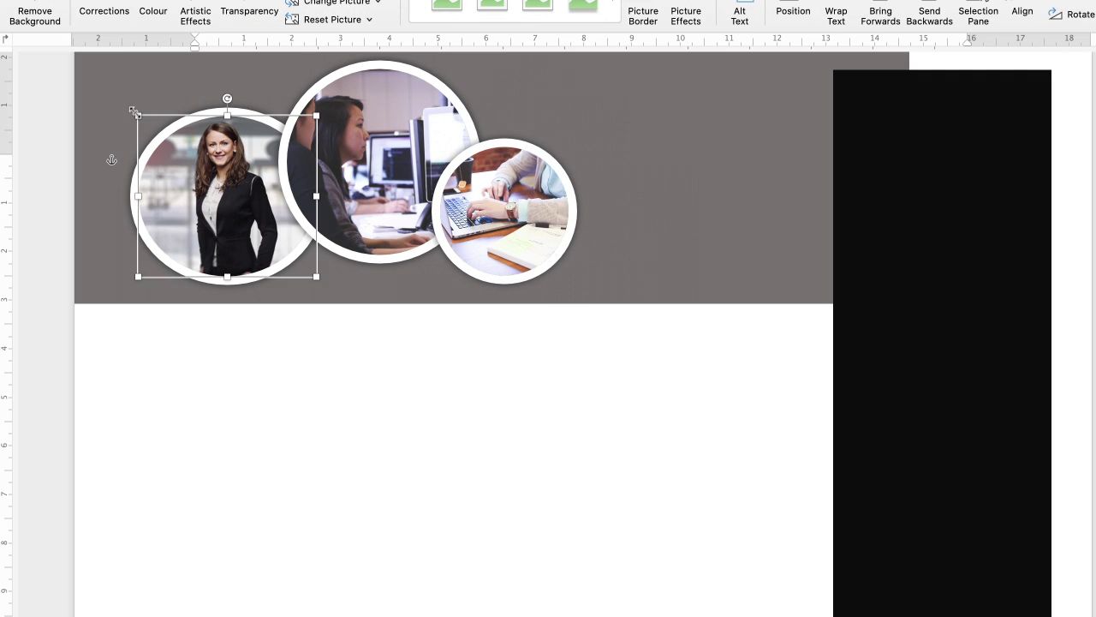
{"action": "left_click_drag", "start_coordinate": [139, 113], "coordinate": [146, 122]}
{"action": "mouse_move", "coordinate": [226, 195]}
{"action": "left_mouse_down"}
{"action": "mouse_move", "coordinate": [182, 148]}
{"action": "mouse_move", "coordinate": [243, 218]}
{"action": "mouse_move", "coordinate": [220, 195]}
{"action": "mouse_move", "coordinate": [238, 196]}
{"action": "left_mouse_up"}
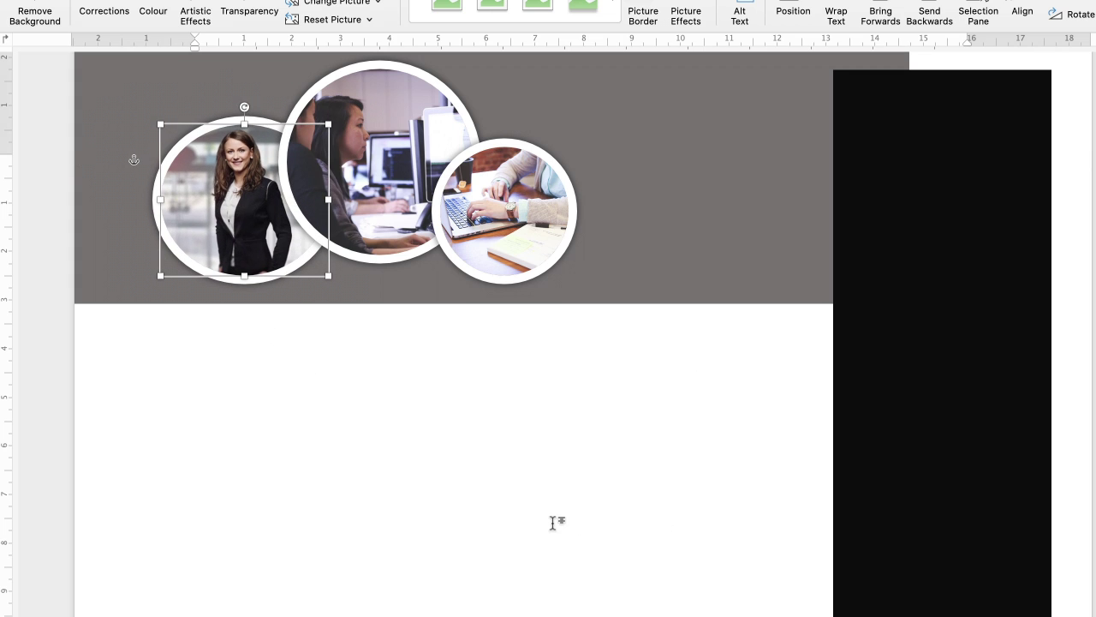
{"action": "left_click", "coordinate": [503, 370]}
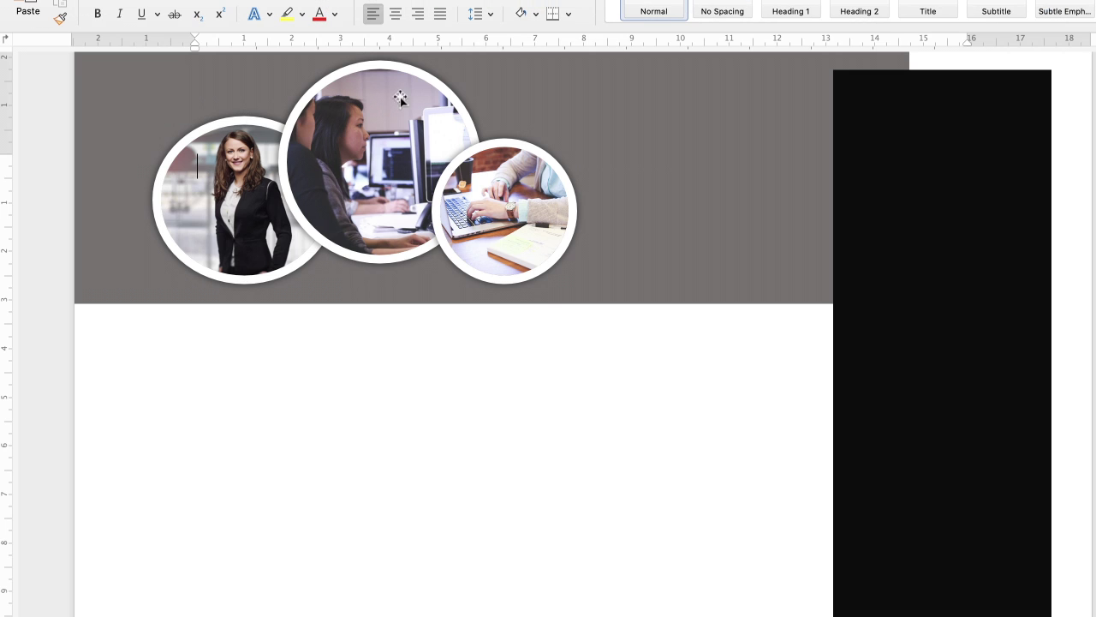